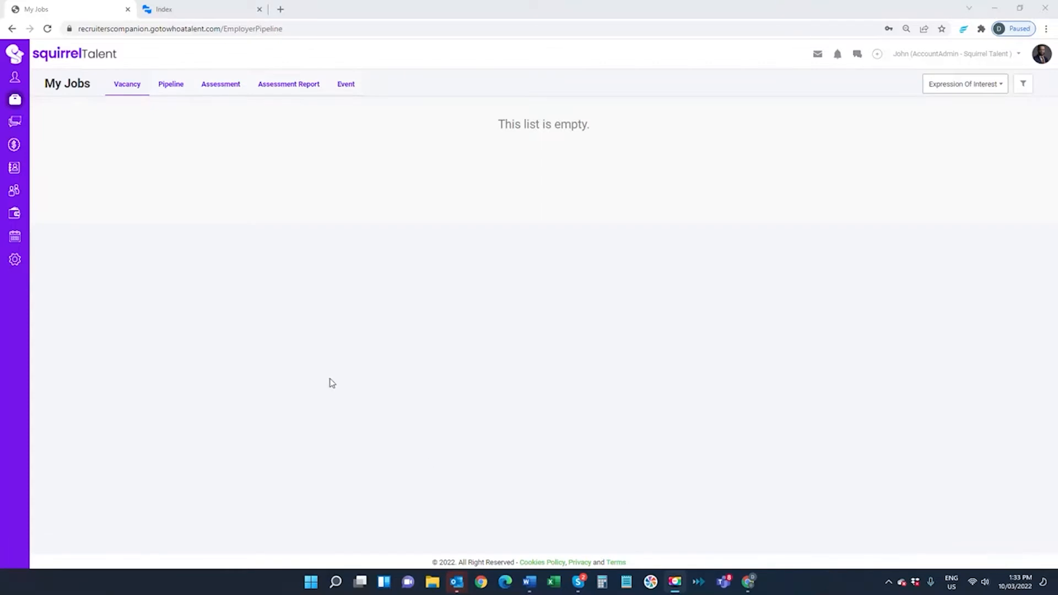
- Open the pipeline management settings and review the Applied status in the Generic Published Pipeline's published candidate stages
click(15, 260)
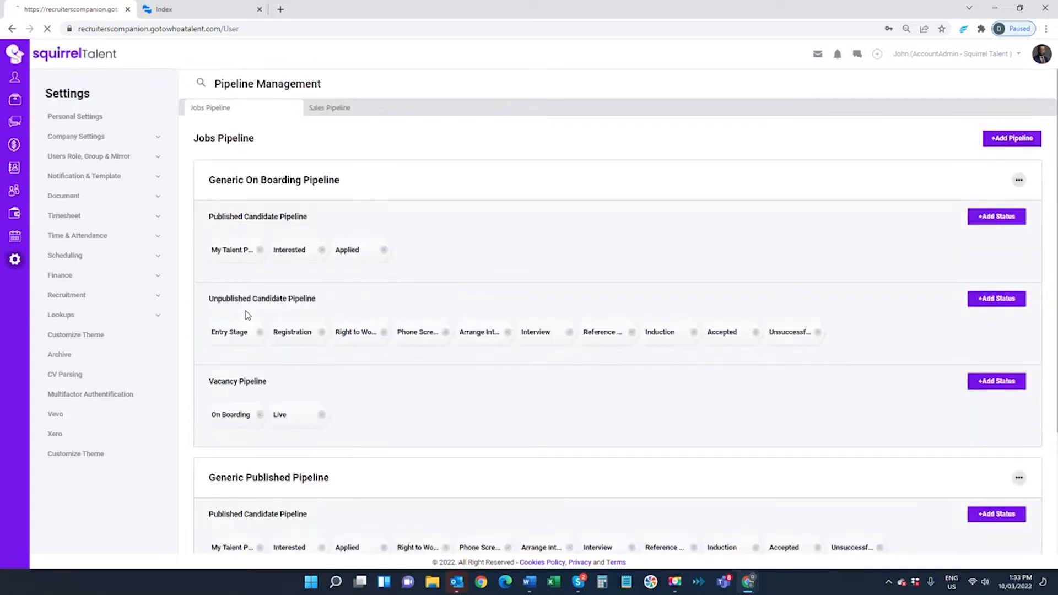
scroll(430, 384, down, 2)
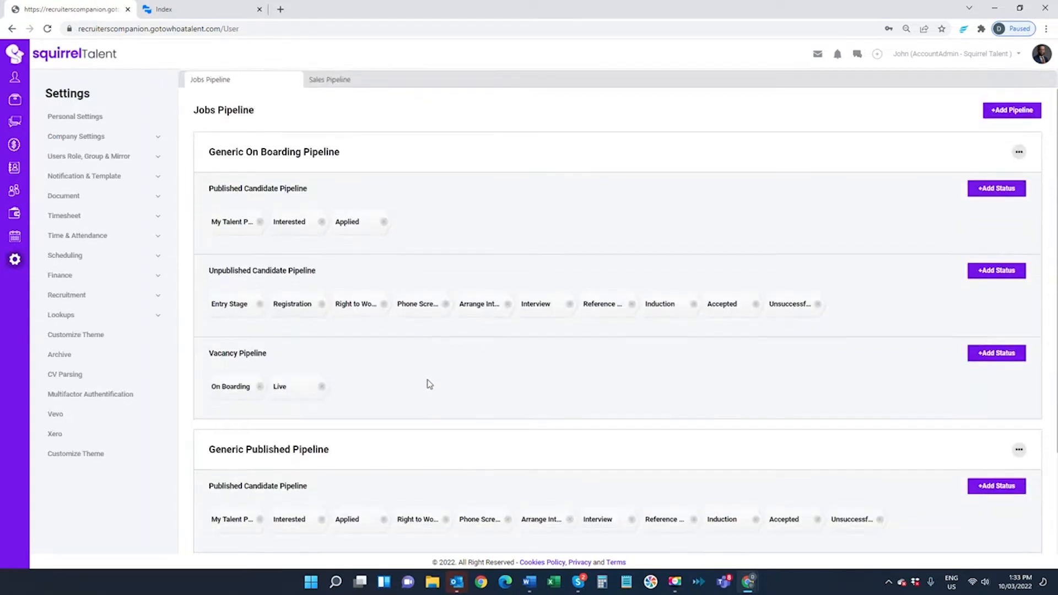
scroll(430, 384, down, 1)
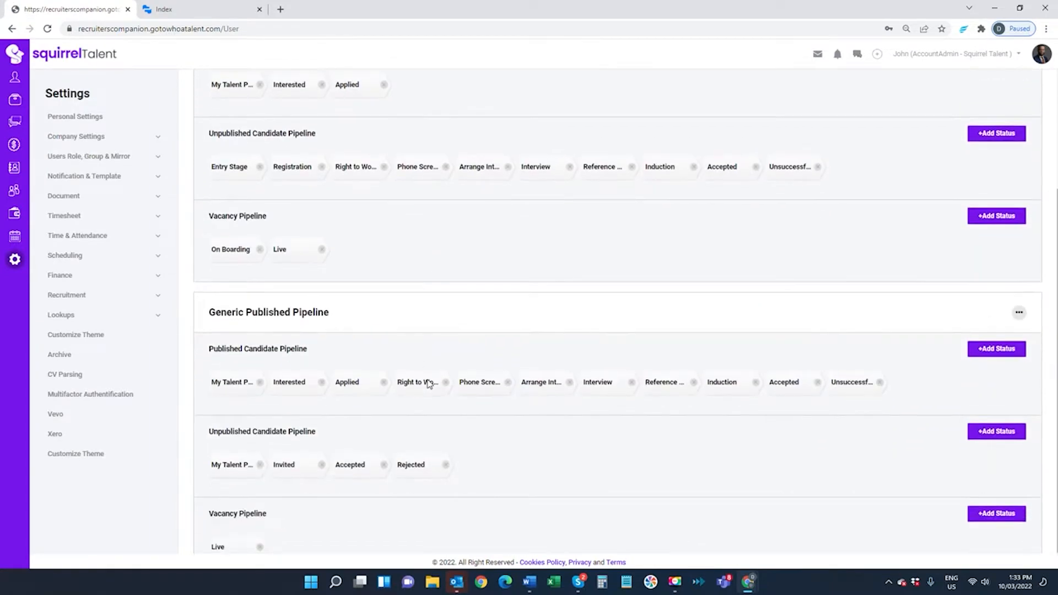
click(346, 381)
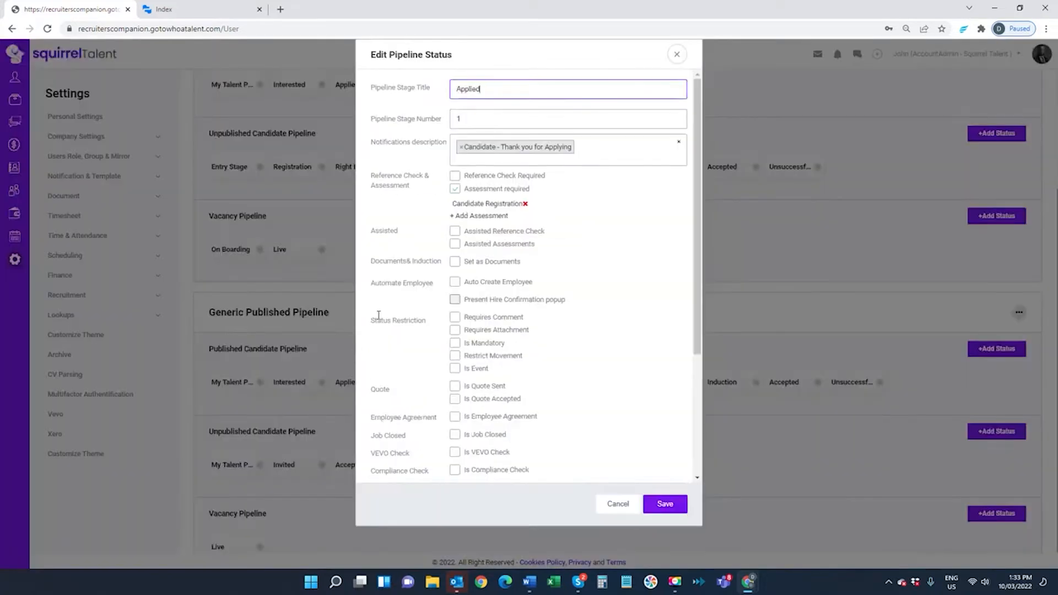
click(677, 54)
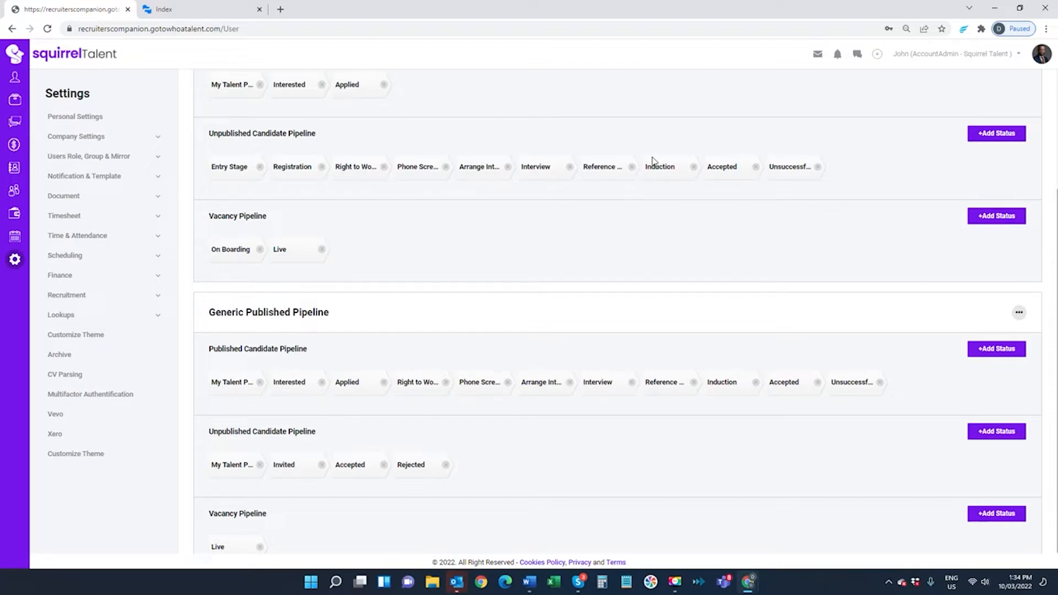
- Start a new customized job and set its position to Business Development Consultant
click(878, 54)
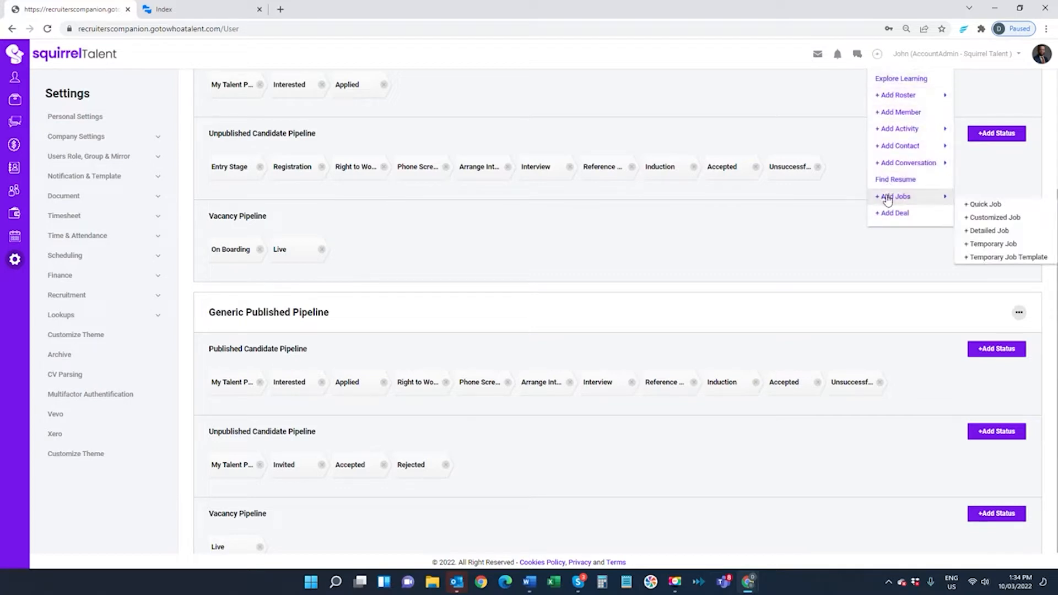
click(977, 217)
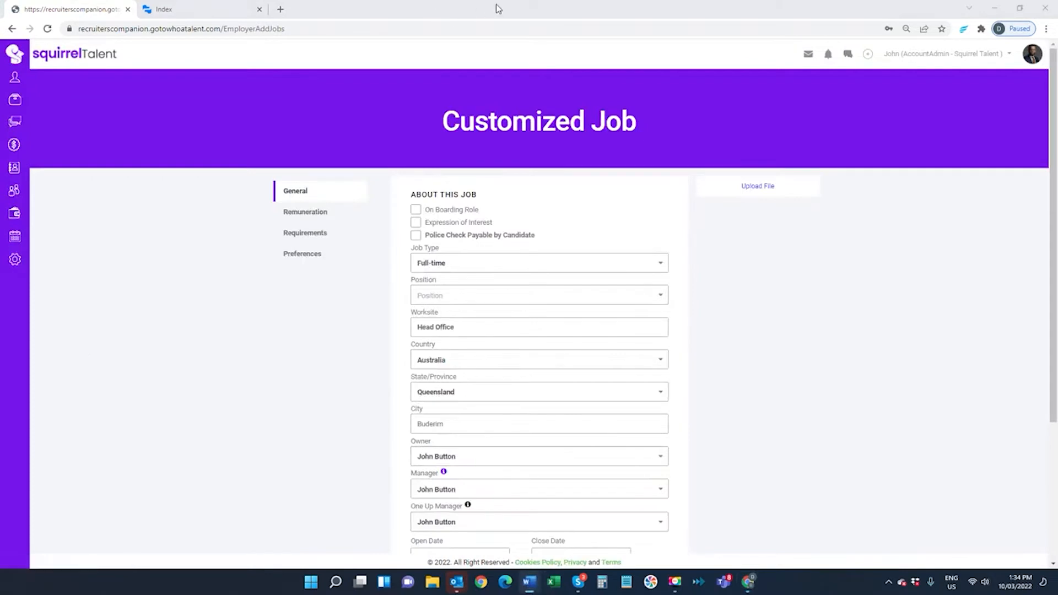
click(434, 298)
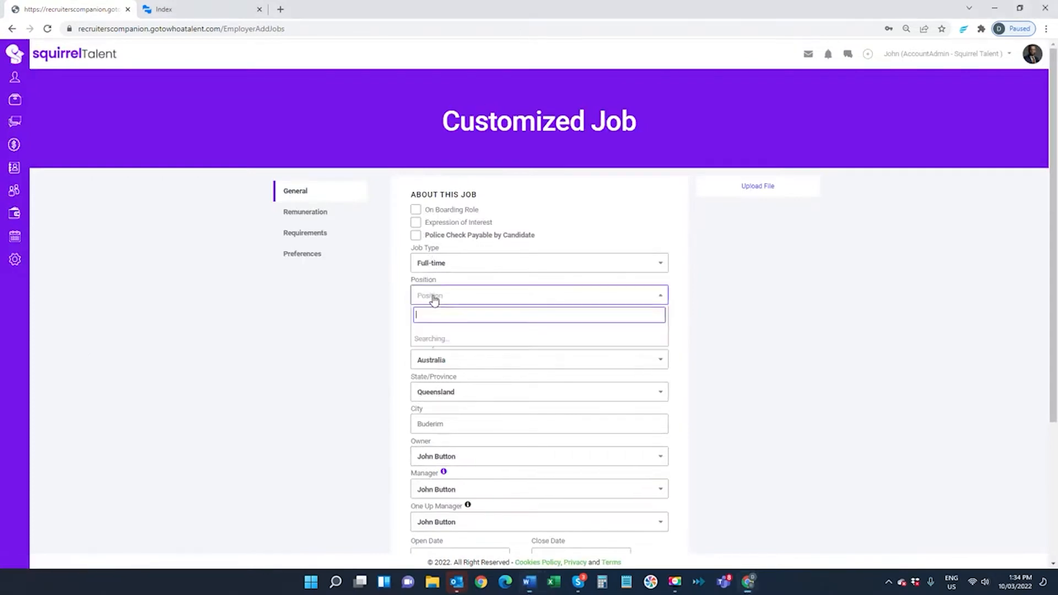
scroll(497, 385, down, 1)
click(491, 420)
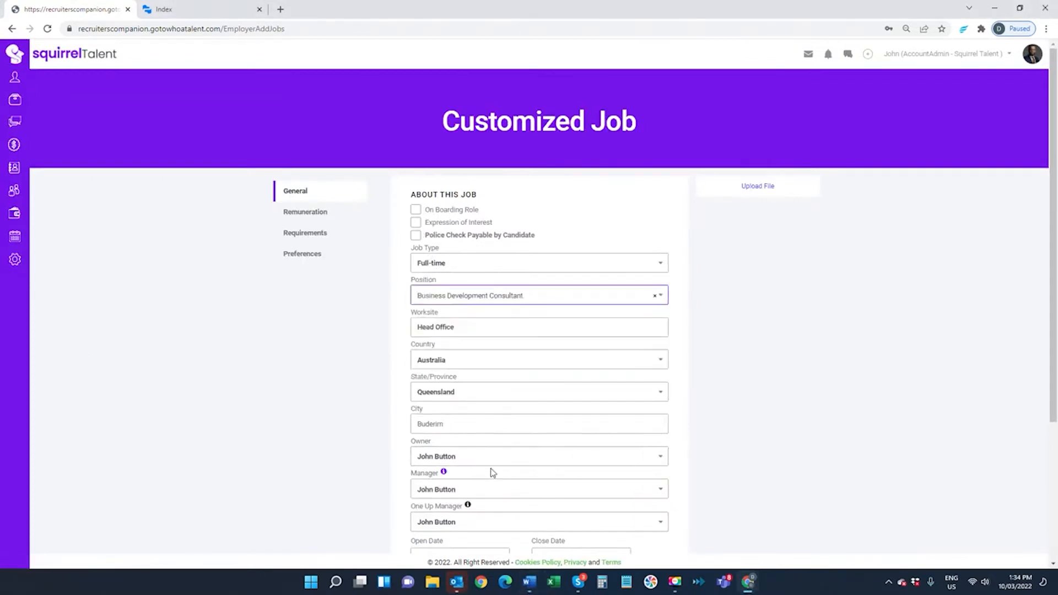
- Set the job's open date to 01/03/2022 and its close date to 12/04/2022
scroll(492, 472, down, 3)
click(427, 392)
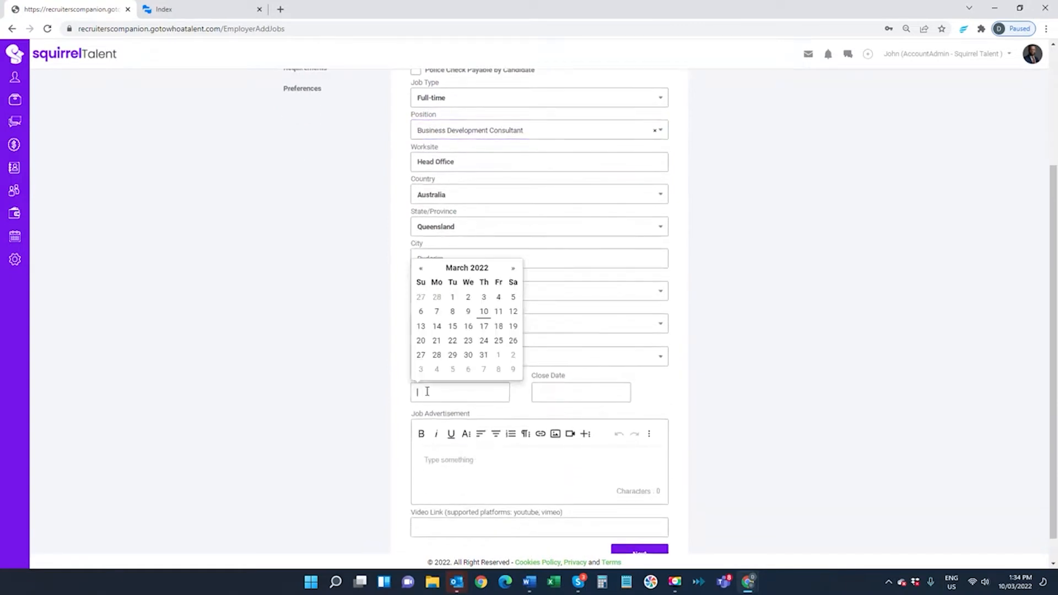
click(453, 298)
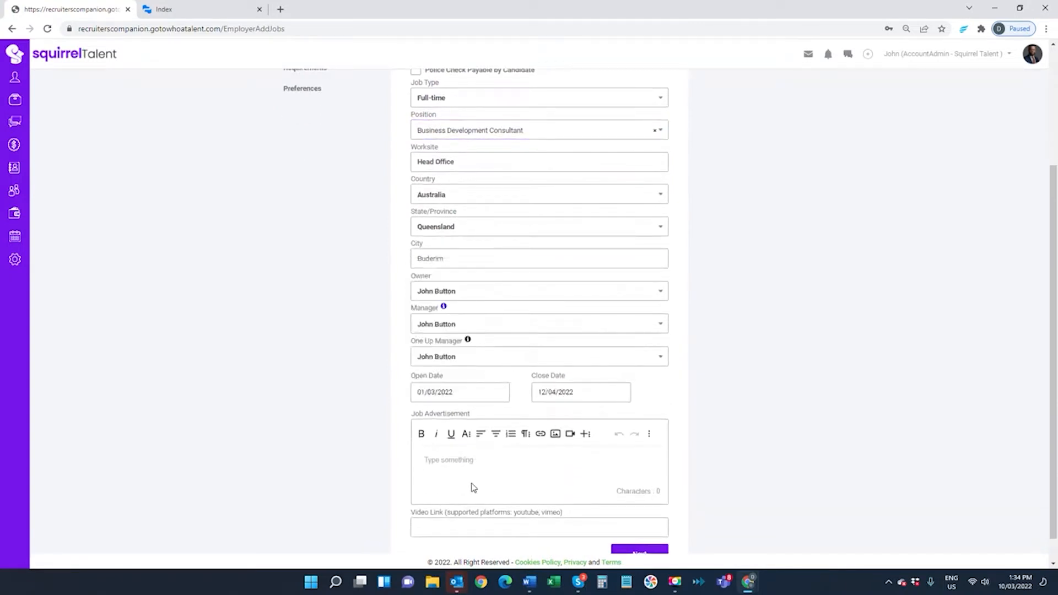
- Paste the advertisement text from the Word document into the Job Advertisement field, cleaning up its Word formatting
key(alt+Tab)
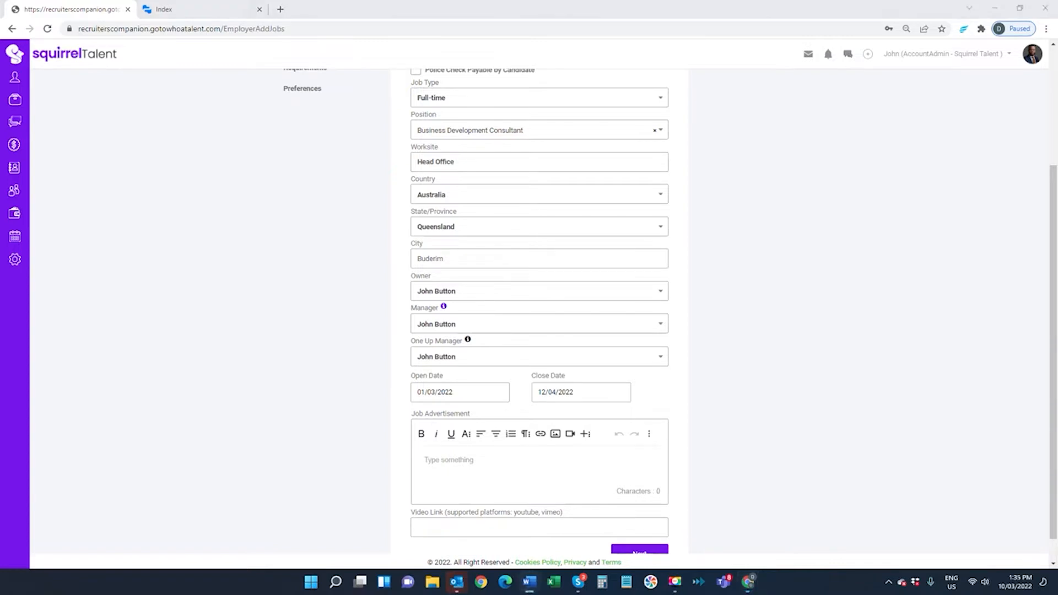
click(479, 467)
key(ctrl+v)
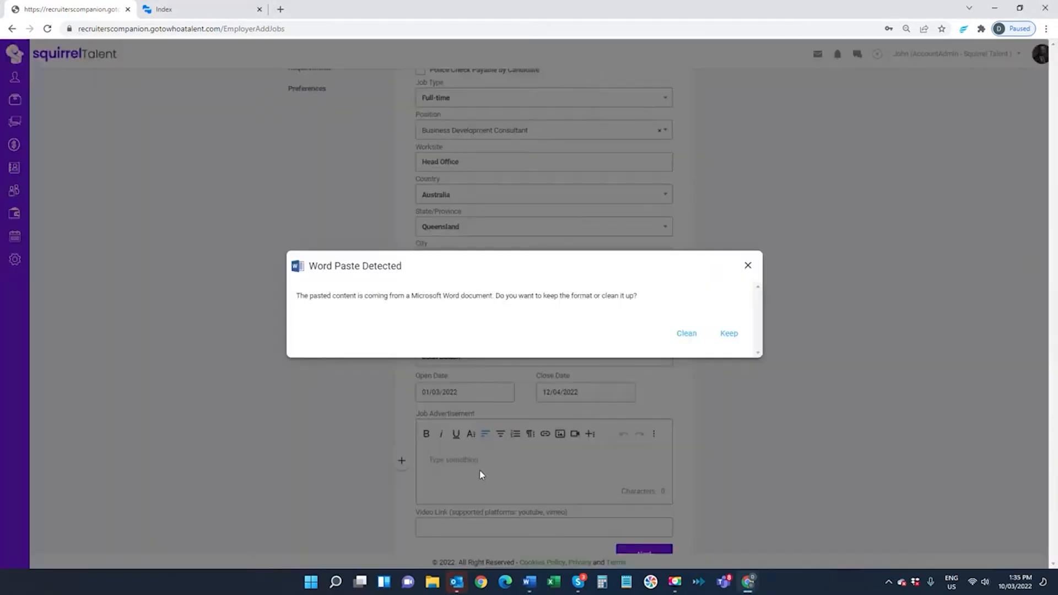
click(687, 334)
scroll(599, 477, down, 2)
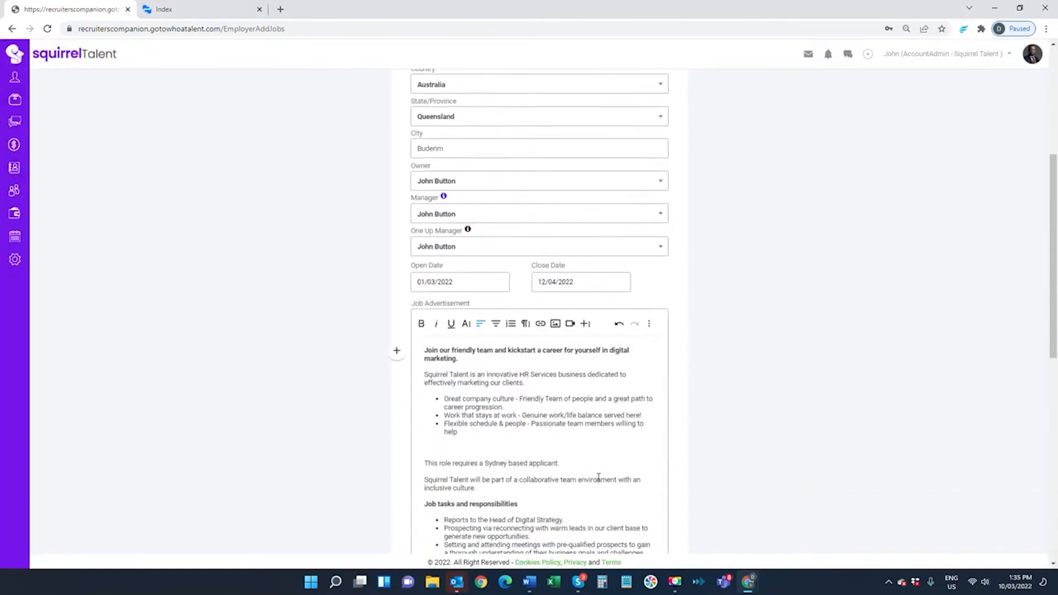
scroll(599, 478, down, 9)
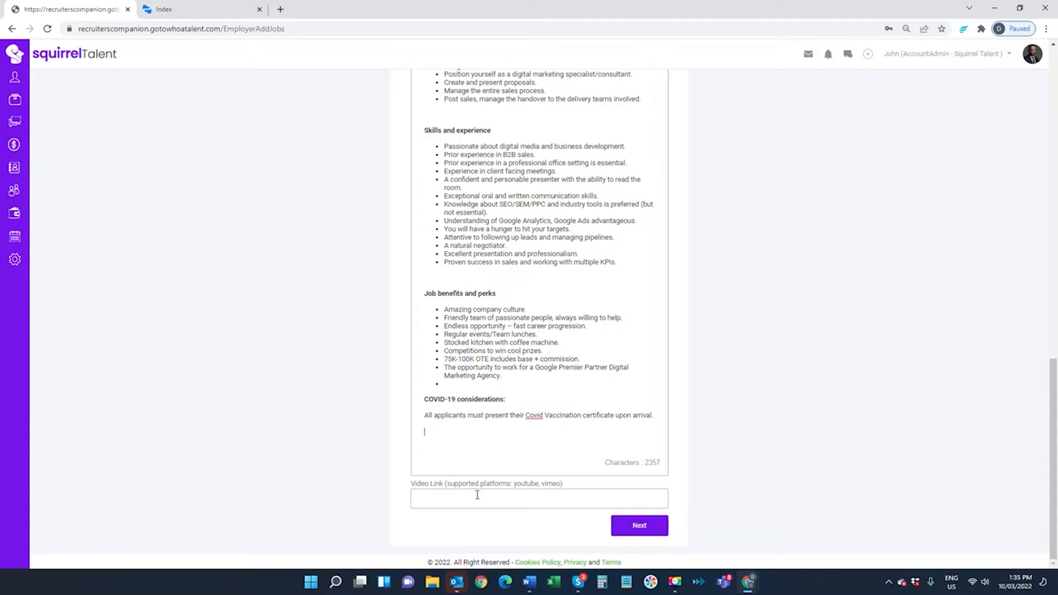
scroll(521, 437, up, 4)
scroll(520, 437, down, 4)
- Set the yearly remuneration to 85000–95000 AUD, including superannuation and displayed in the job search
click(637, 529)
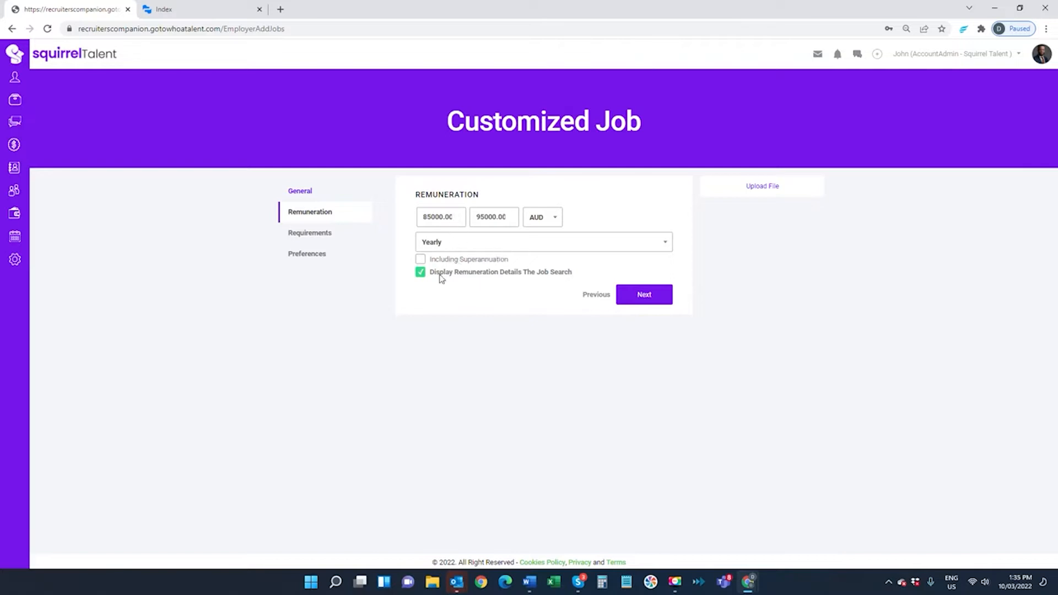
click(421, 259)
click(642, 298)
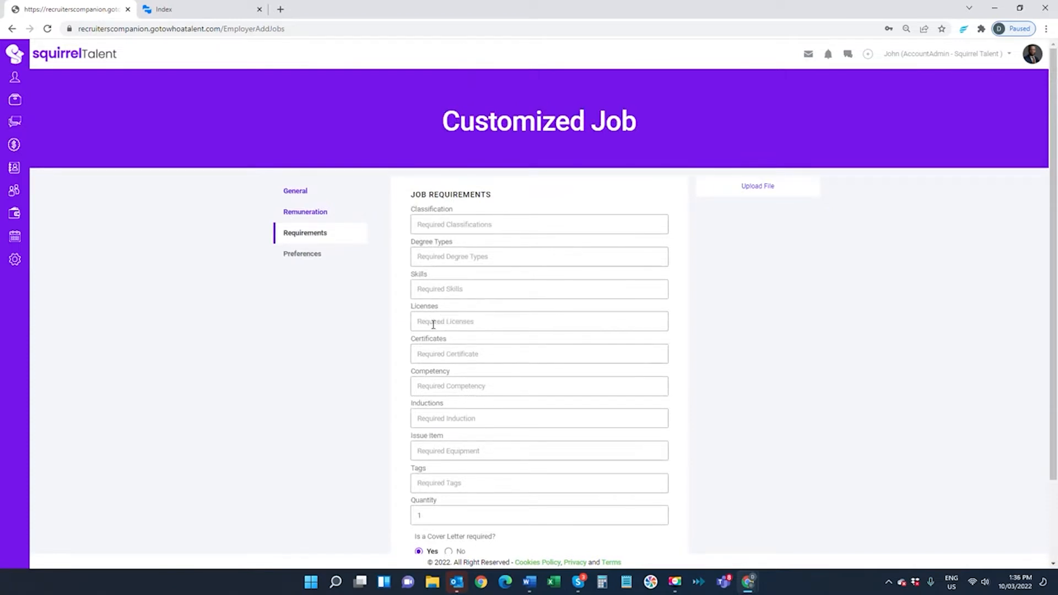
- Require the Business Studies classification and the Bachelors degree type for the job
click(476, 225)
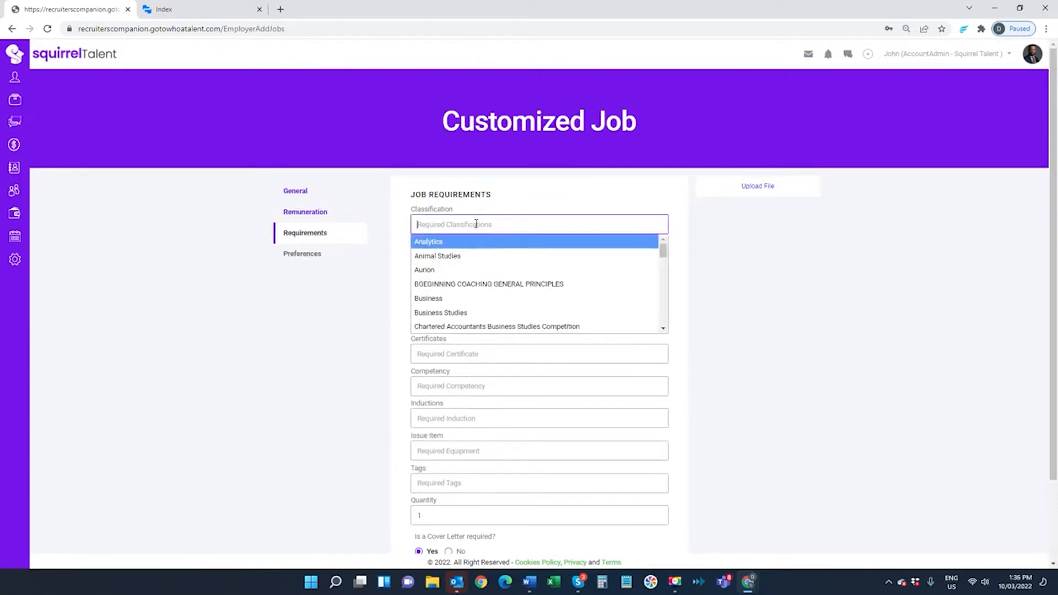
click(441, 313)
click(457, 273)
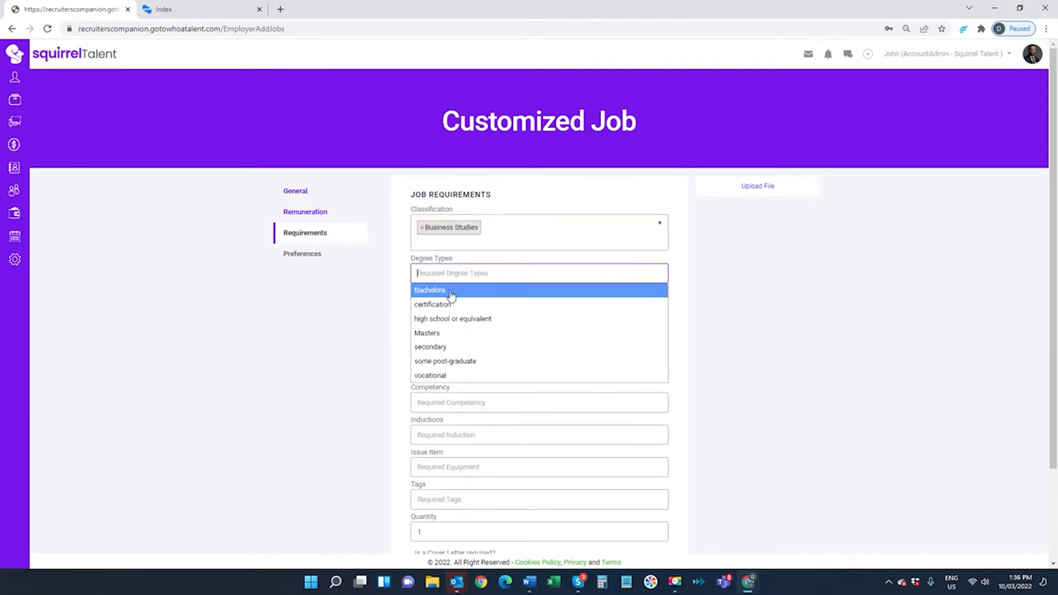
click(427, 289)
- Examine the remaining job requirements, from skills and licenses to quantity, cover letter and resume
scroll(524, 348, down, 1)
scroll(524, 345, up, 1)
scroll(522, 339, down, 1)
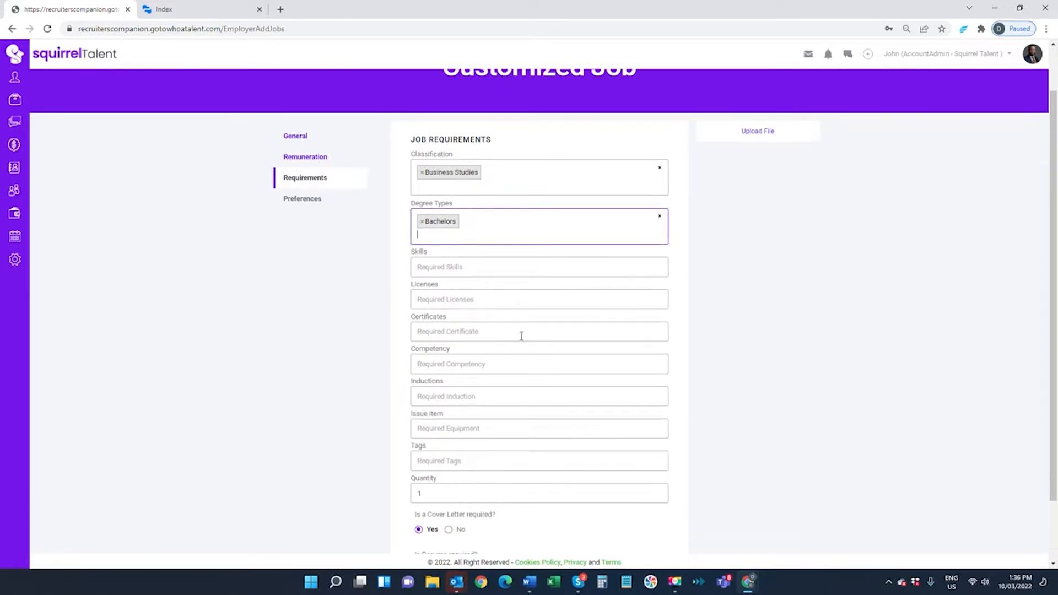
scroll(522, 336, down, 2)
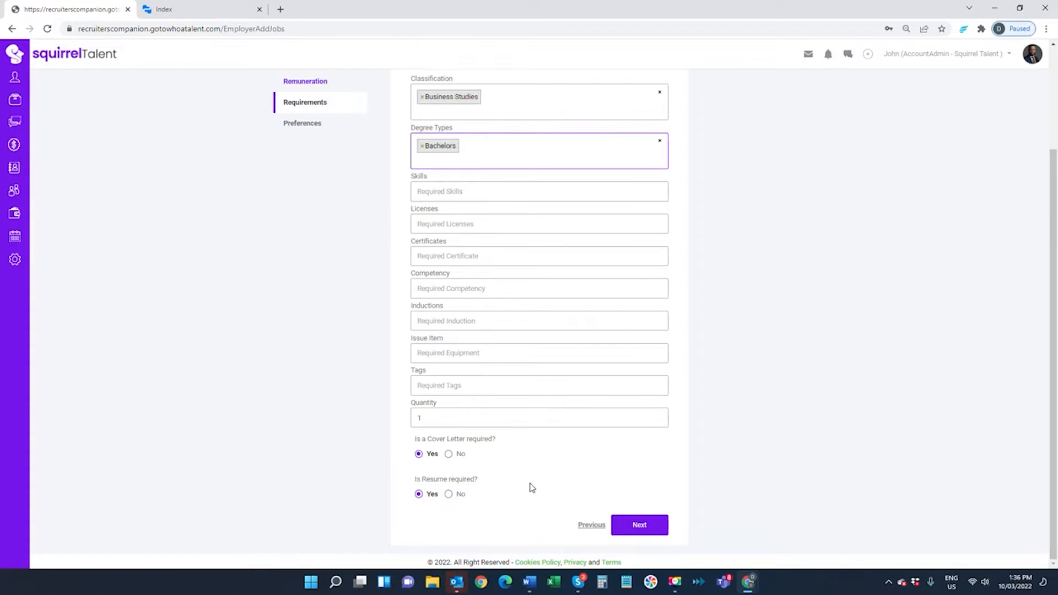
scroll(532, 485, up, 1)
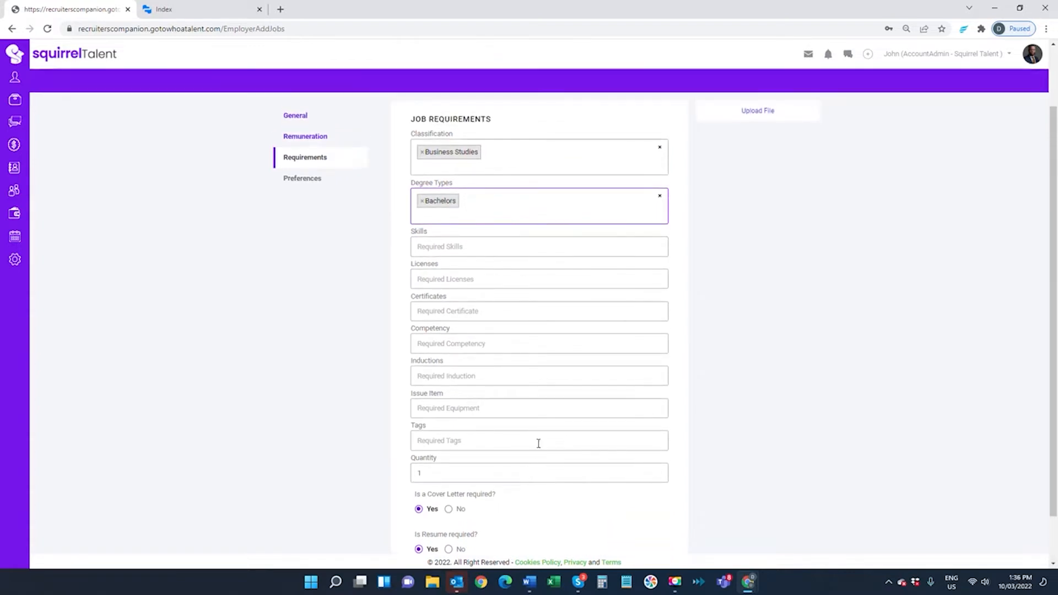
scroll(539, 444, down, 1)
scroll(540, 447, up, 1)
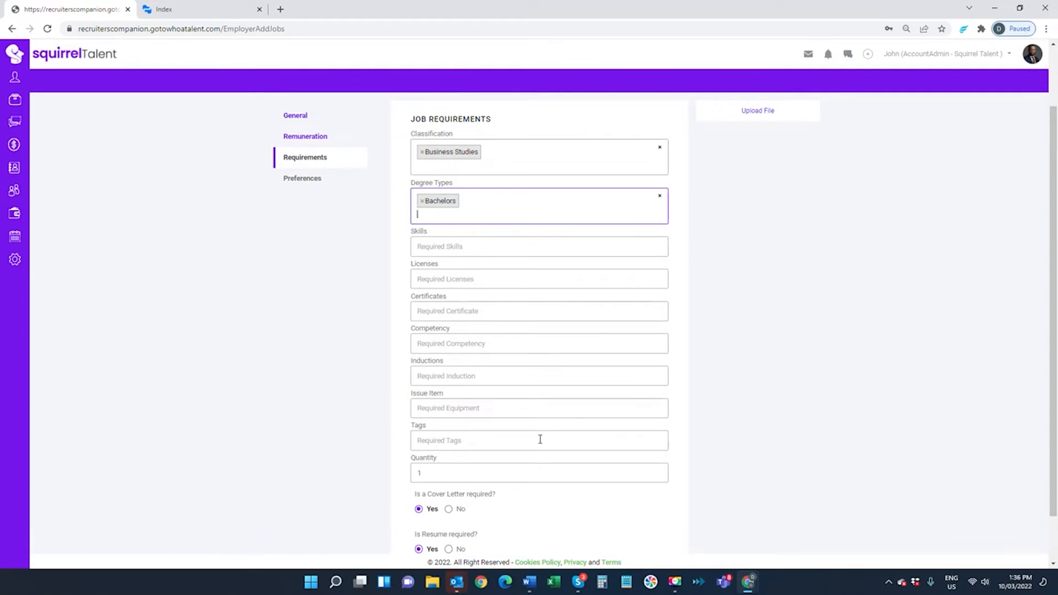
scroll(540, 439, down, 1)
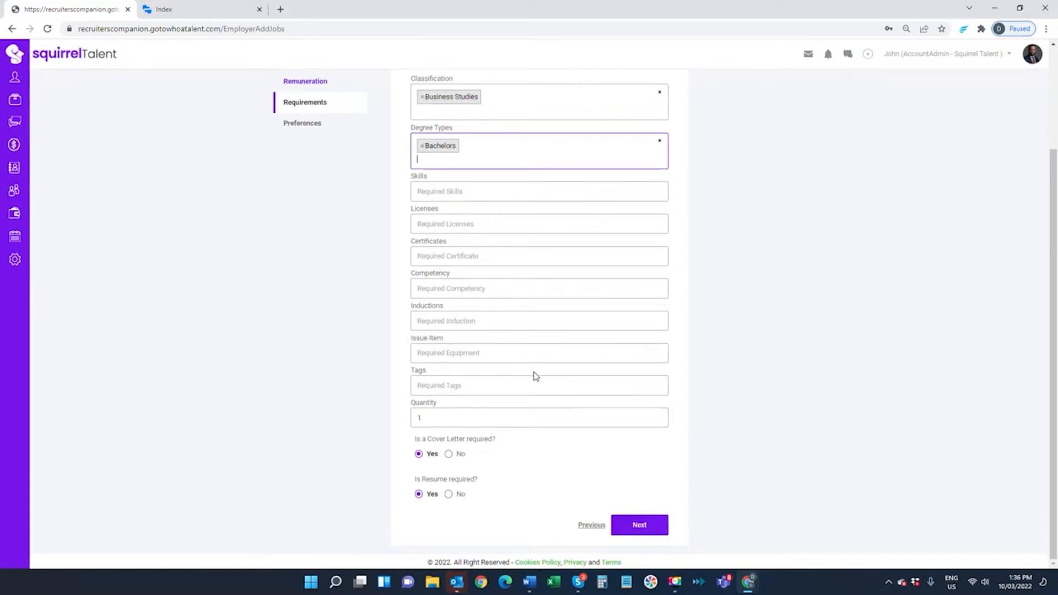
scroll(505, 260, up, 1)
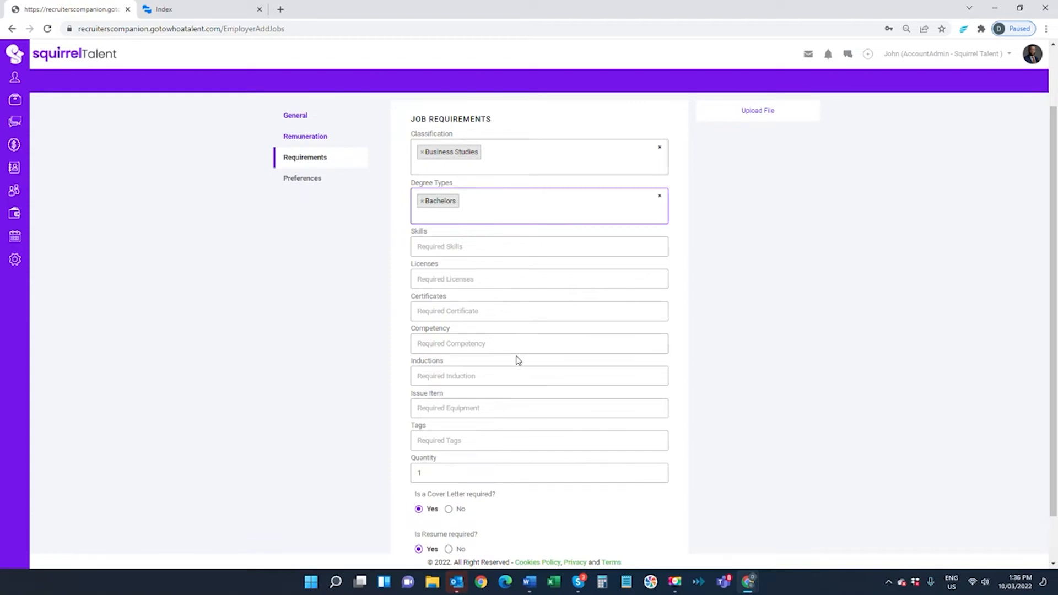
scroll(517, 360, down, 1)
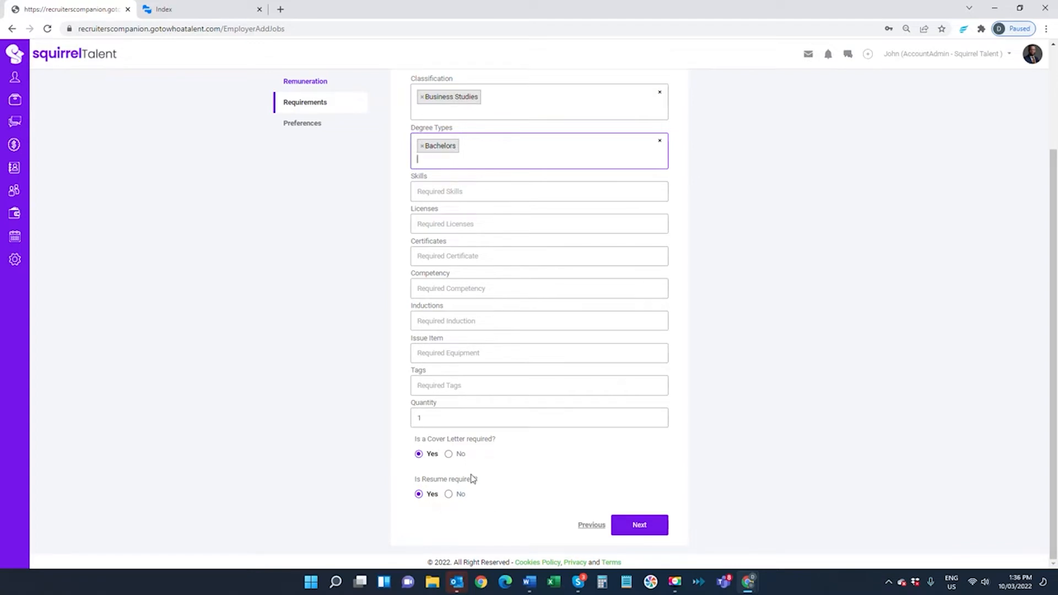
- Proceed to the job preferences and assign the Generic Published Pipeline as the pipeline group
click(648, 529)
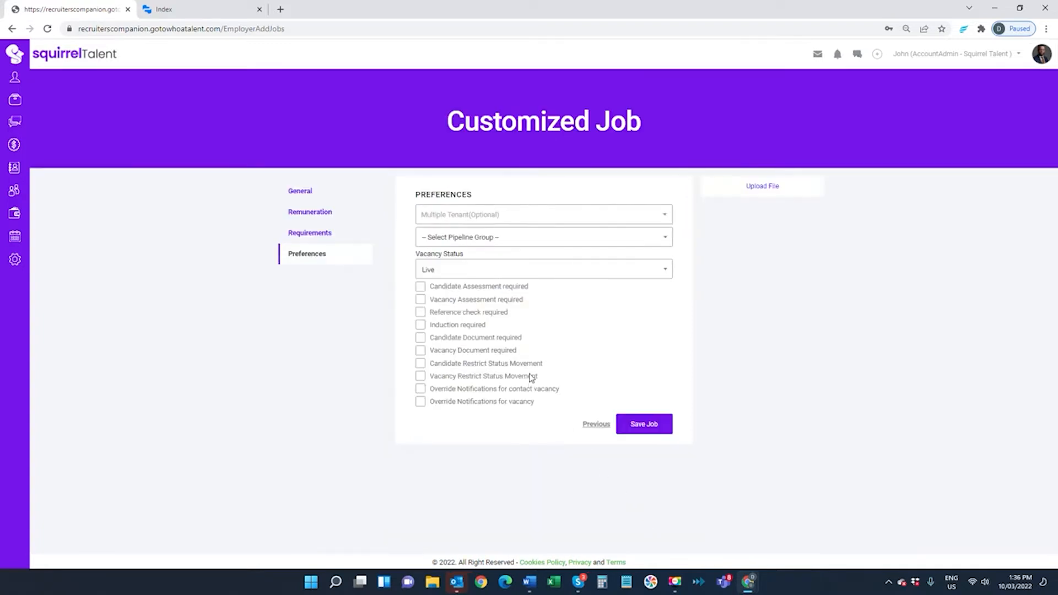
click(478, 240)
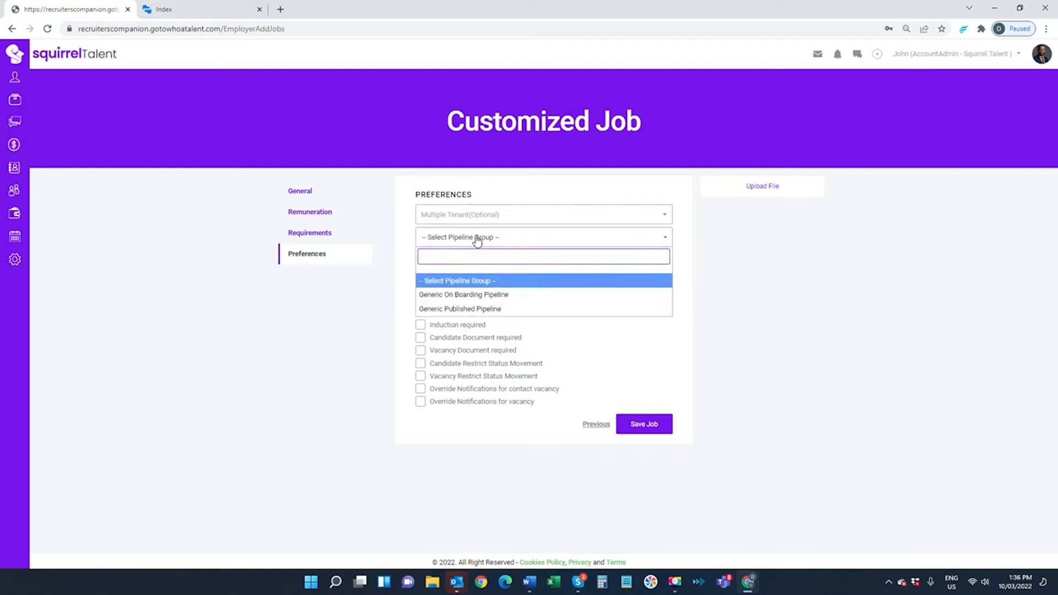
click(442, 310)
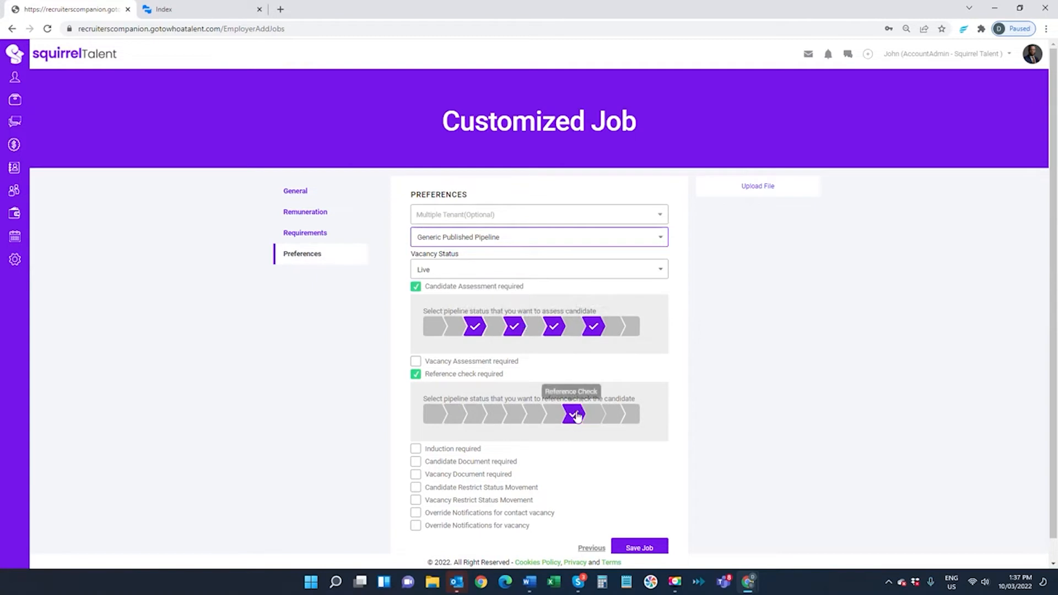
- Review the assessment template assigned to the Applied stage without overwriting it
click(476, 328)
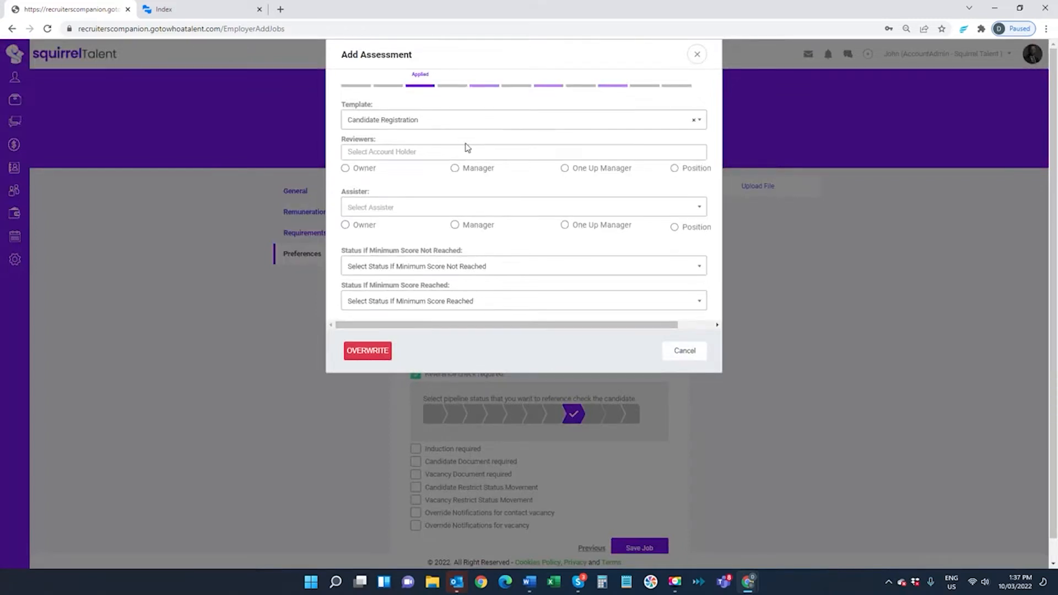
click(698, 56)
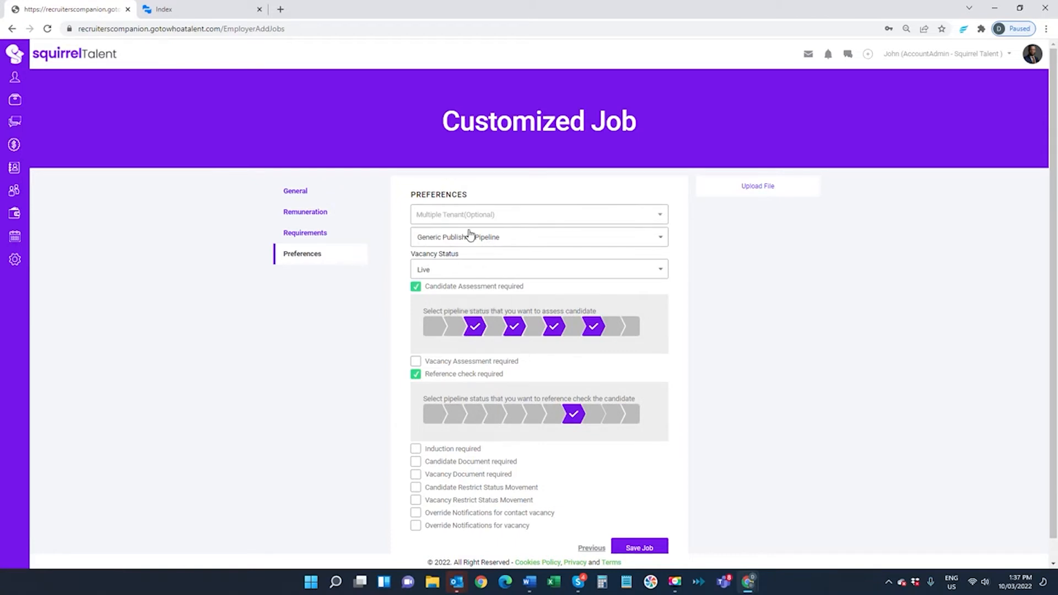
click(475, 327)
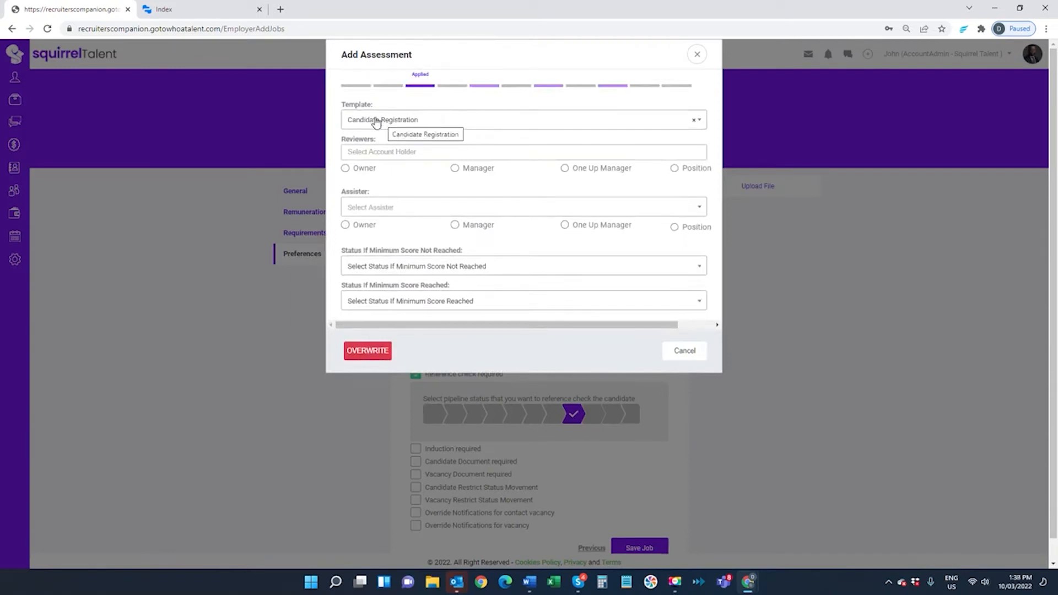
click(697, 54)
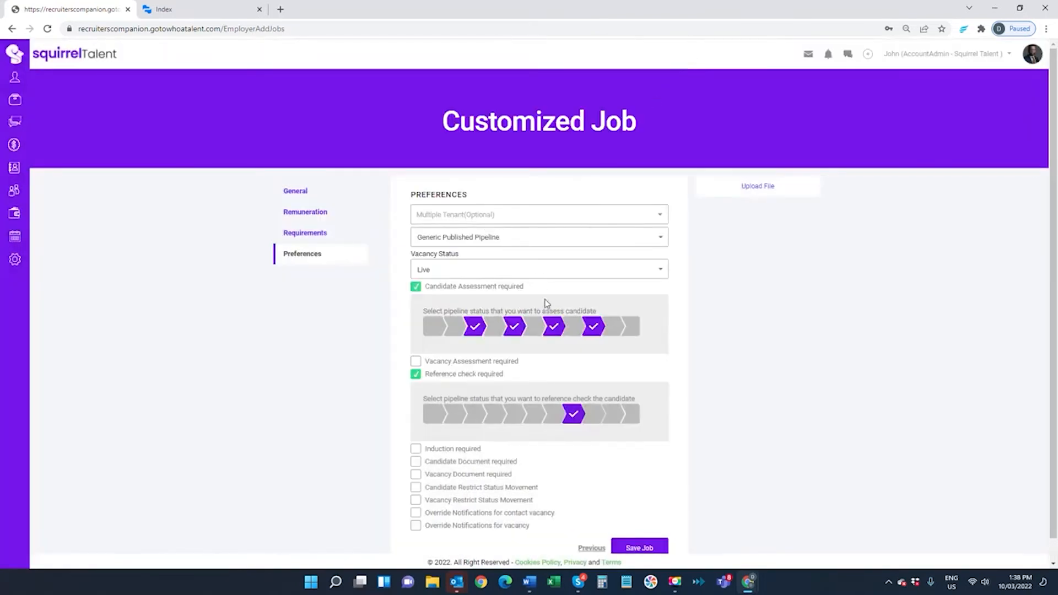
- Save the customized job with its chosen pipeline preferences
scroll(550, 368, down, 1)
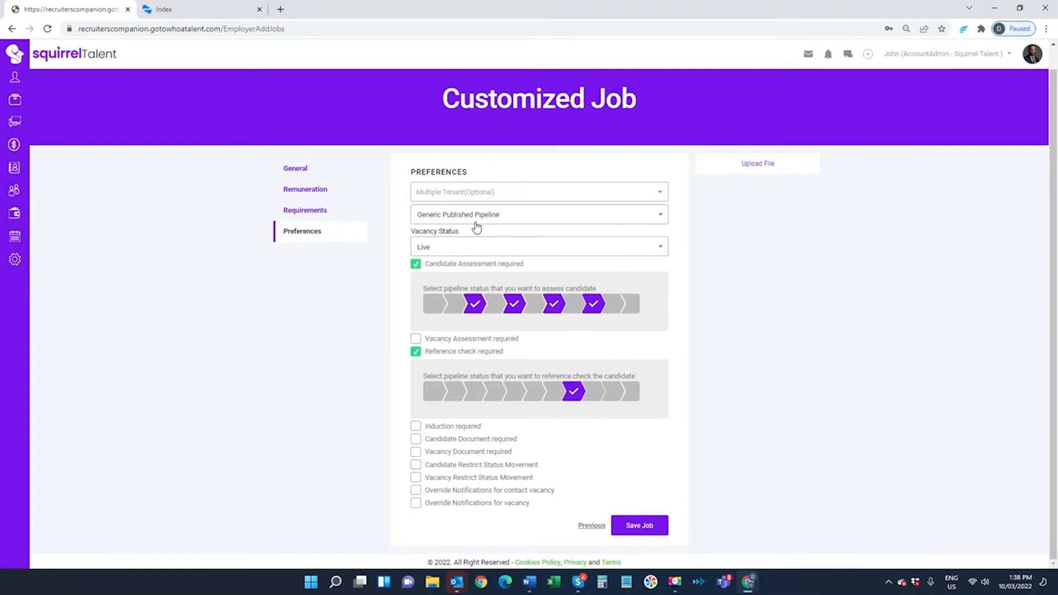
click(648, 526)
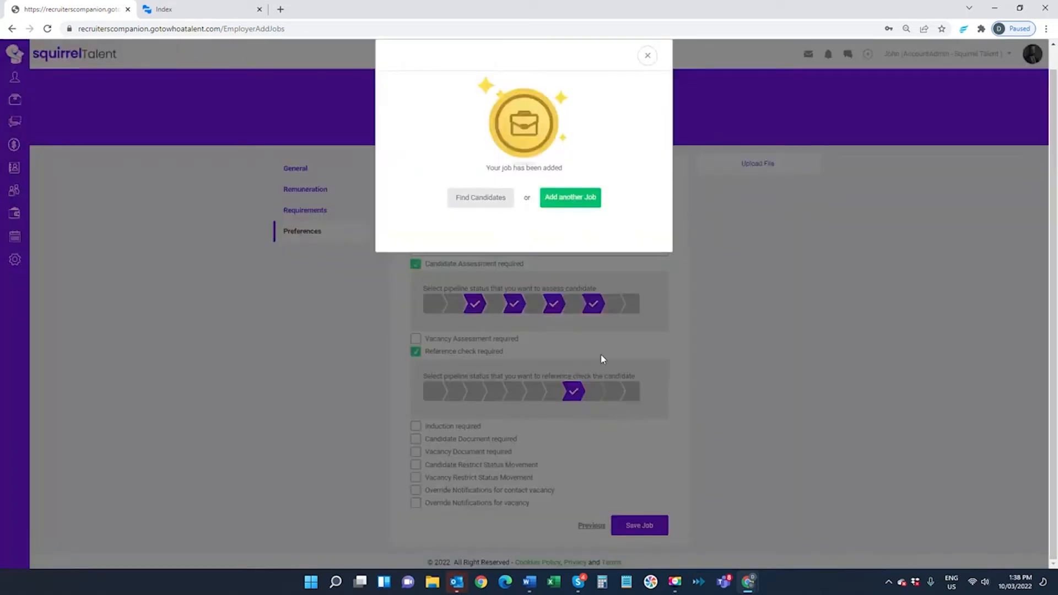
- Find candidates for the newly added job and filter the candidate search by the Bachelors degree type
click(470, 202)
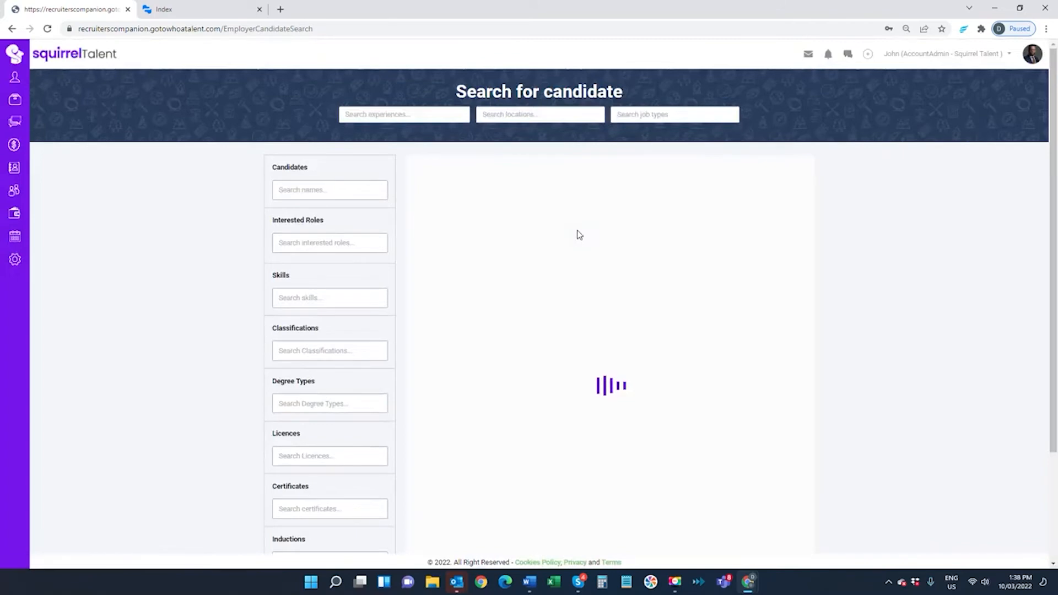
scroll(561, 345, down, 2)
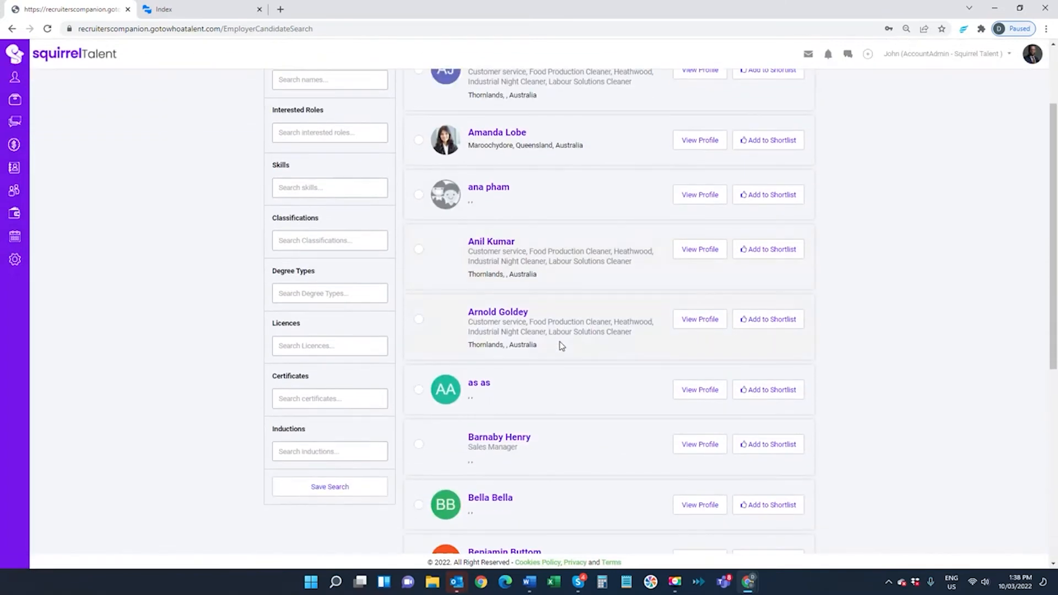
click(339, 245)
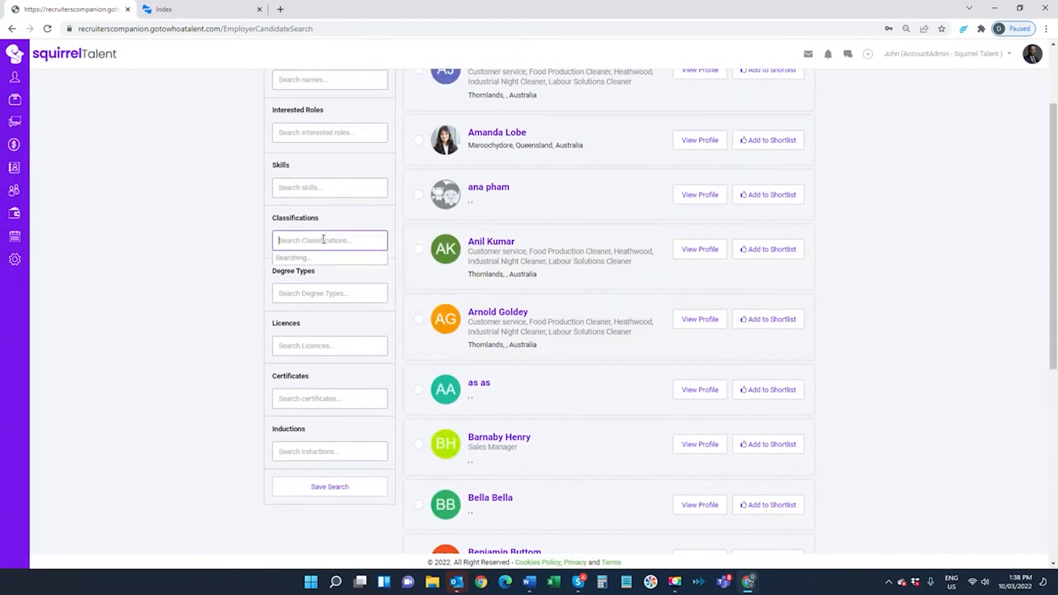
click(317, 296)
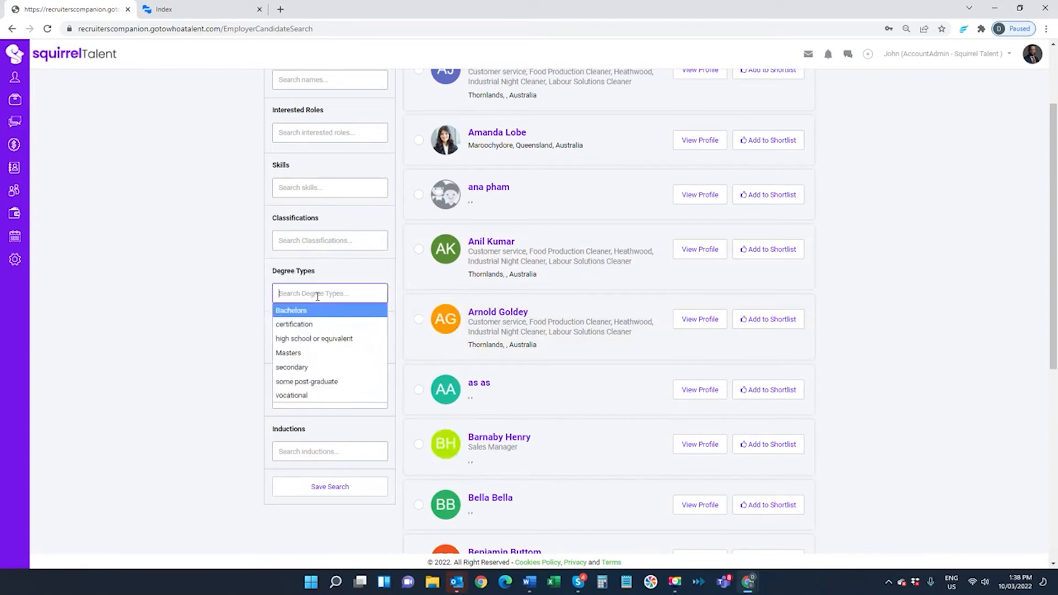
click(307, 311)
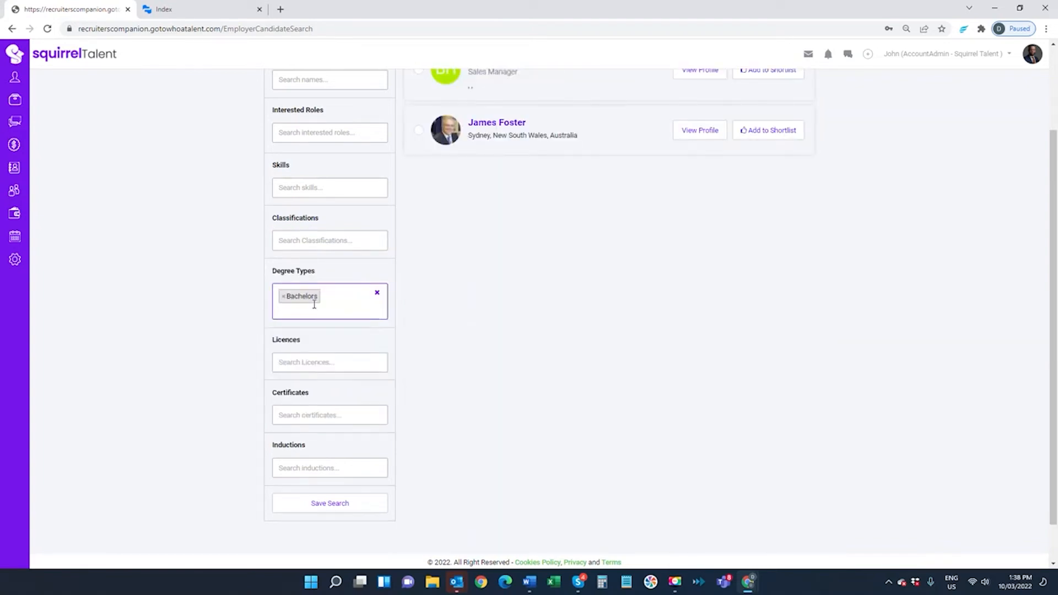
scroll(568, 261, up, 2)
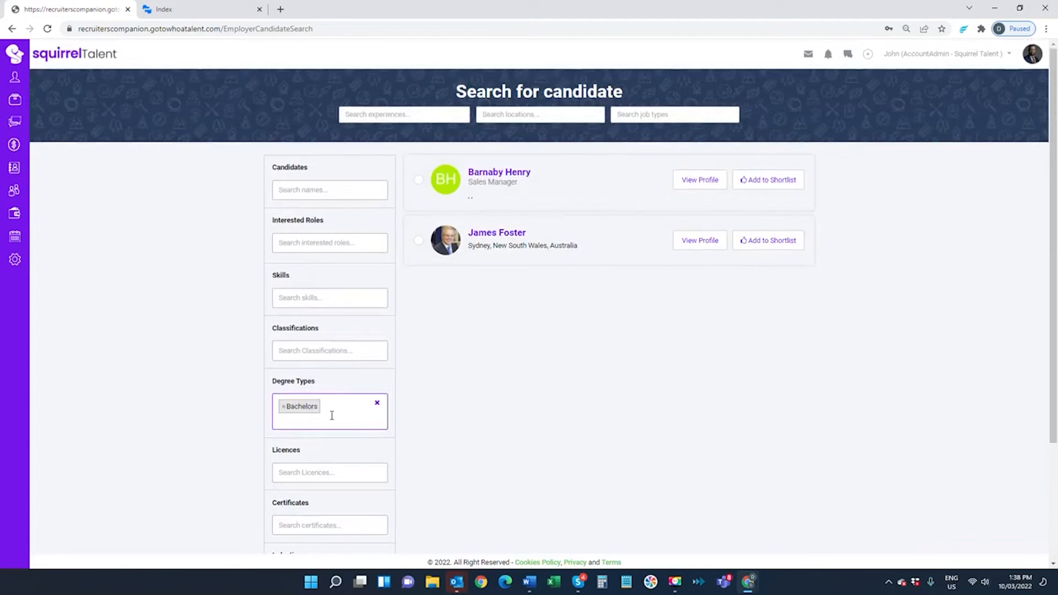
- Try narrowing the candidate search with the Accounting classification and remove that filter again
click(308, 350)
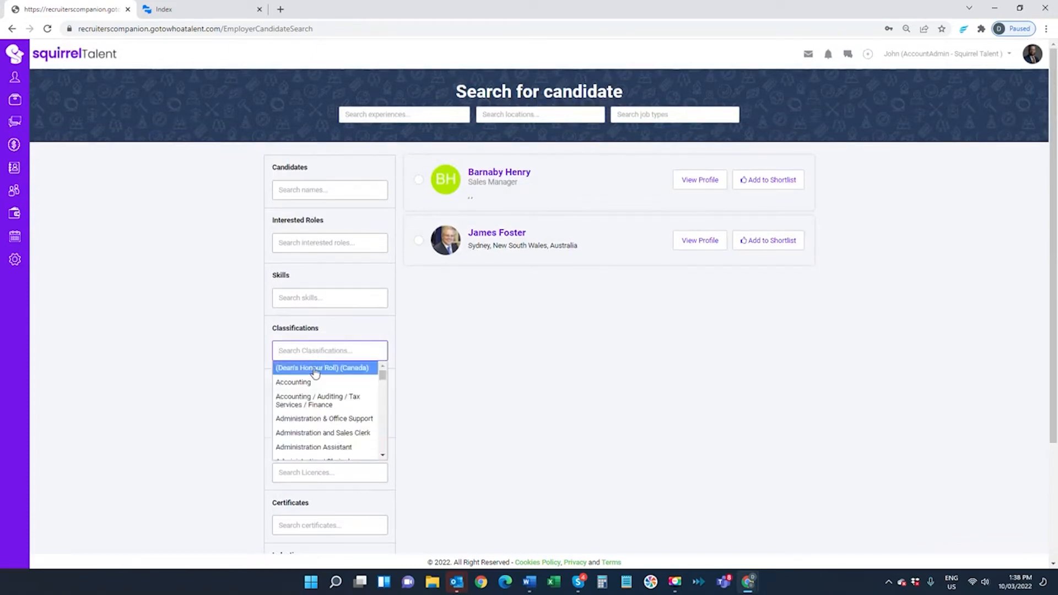
click(312, 383)
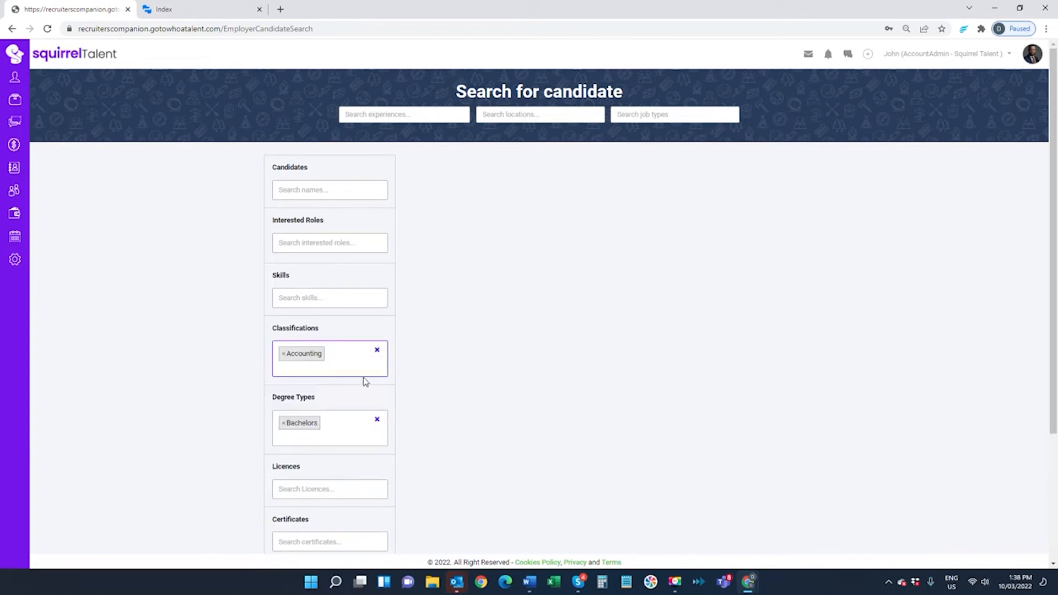
click(378, 353)
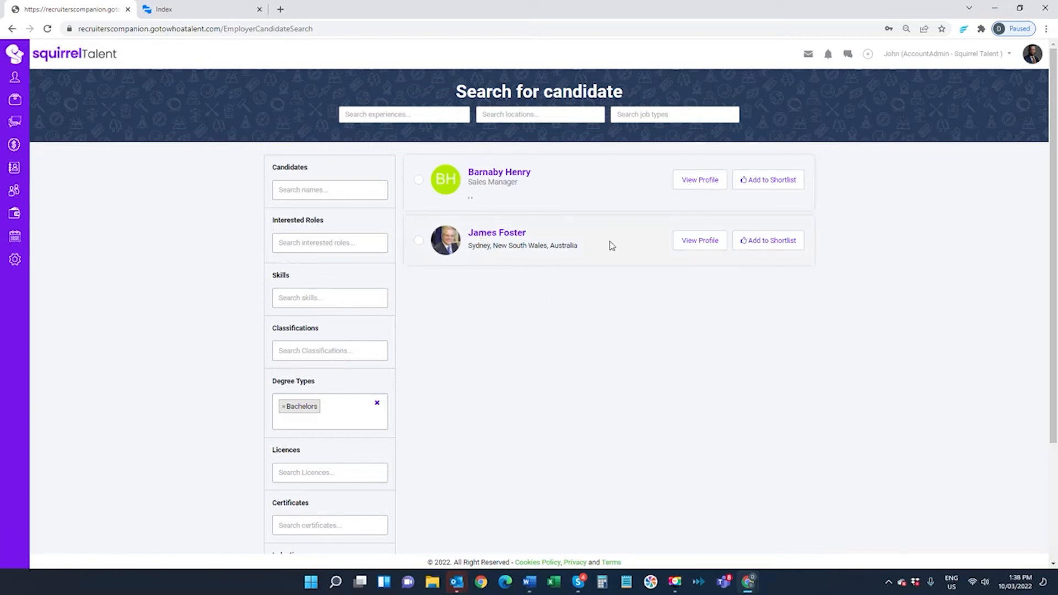
- Shortlist the candidate located in Sydney, New South Wales for the Business Development Consultant position
click(771, 239)
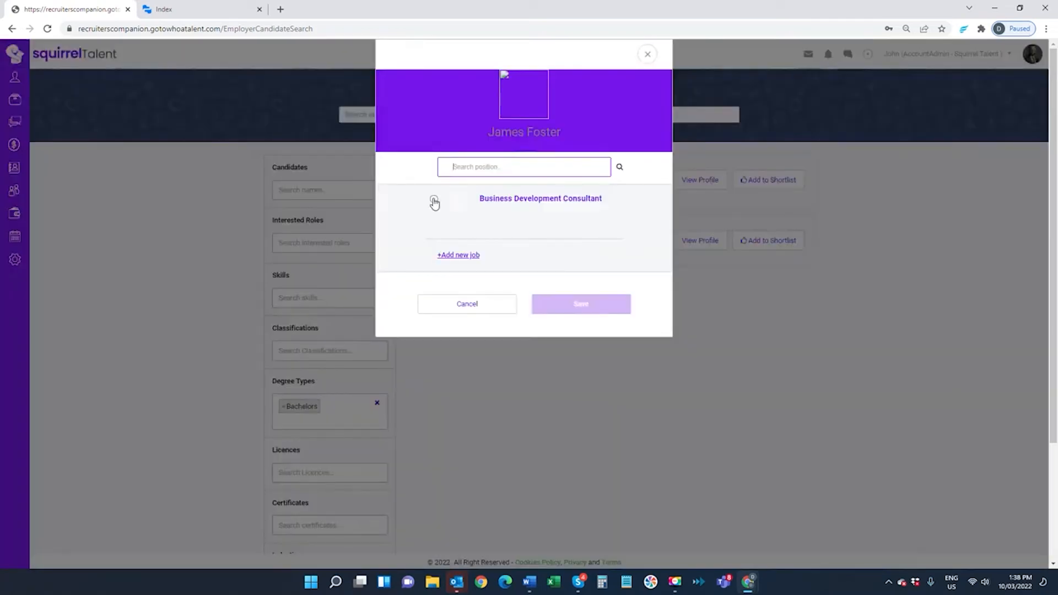
click(433, 199)
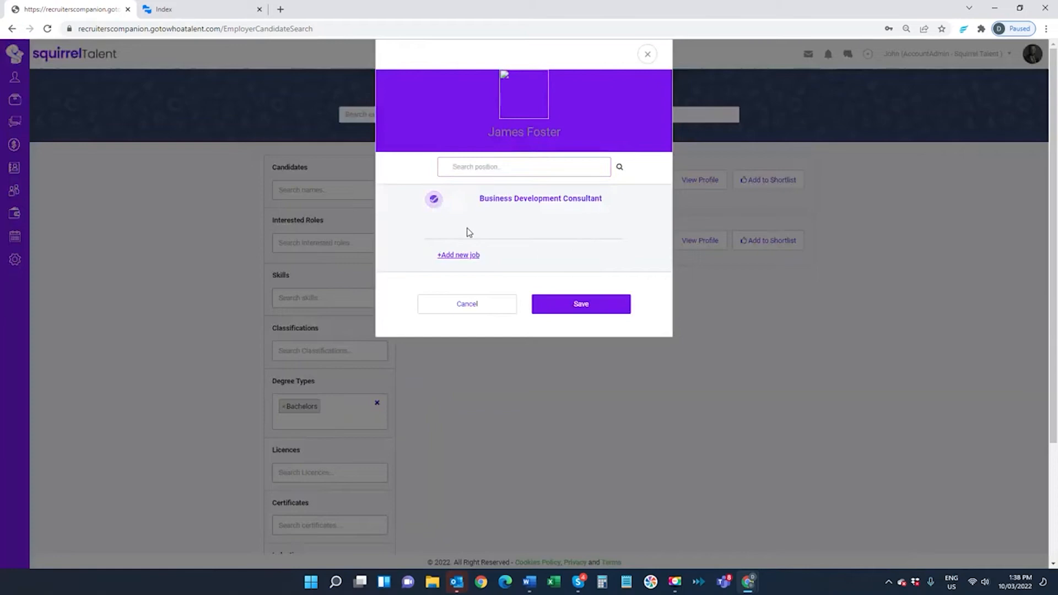
click(575, 306)
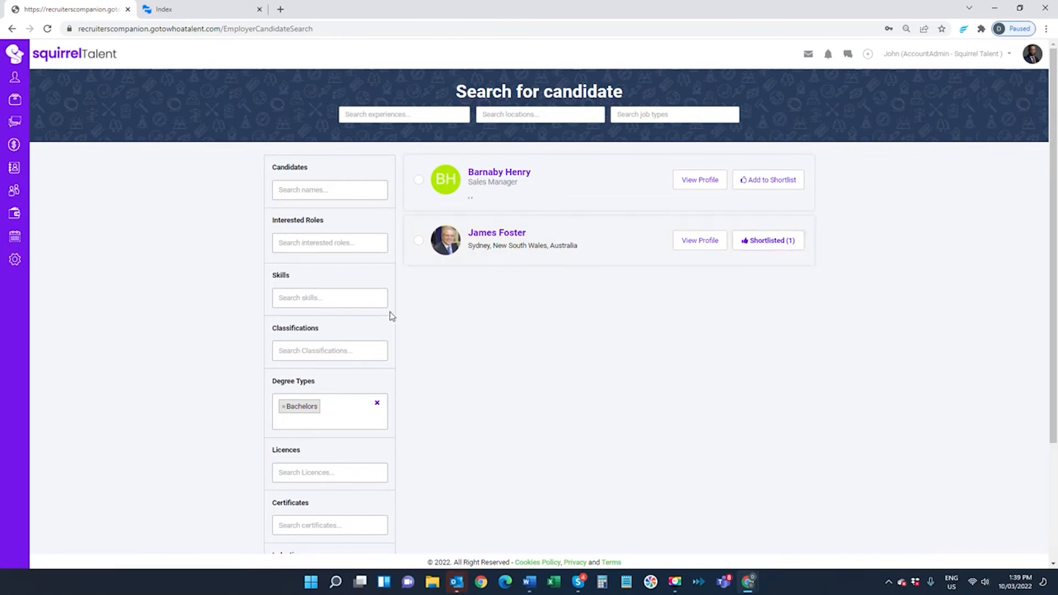
- Filter My Jobs to Permanent vacancies and open the Business Development Consultant job to review its details and description
click(14, 100)
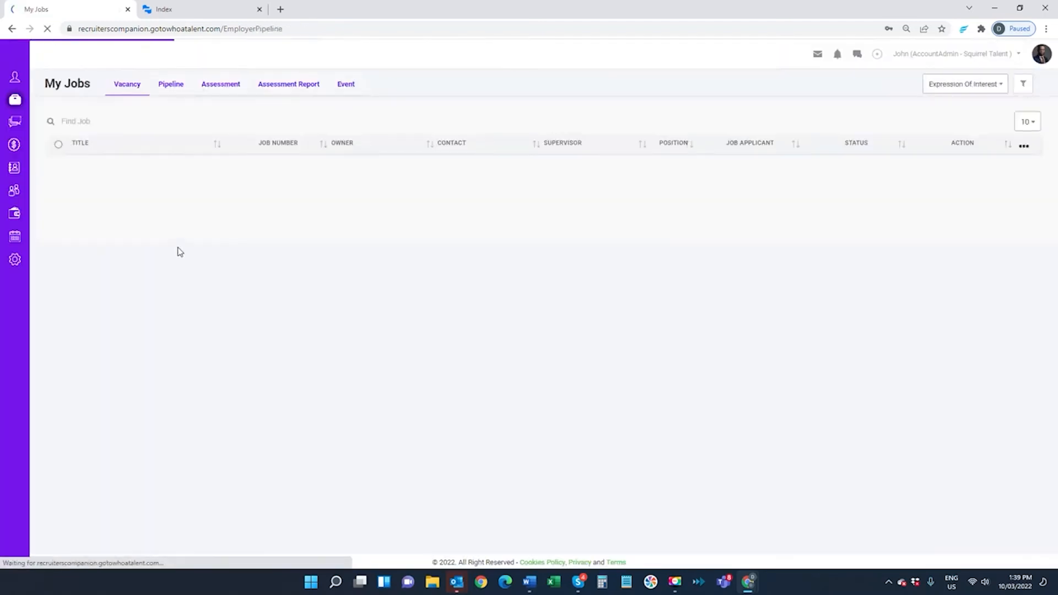
click(976, 85)
click(932, 103)
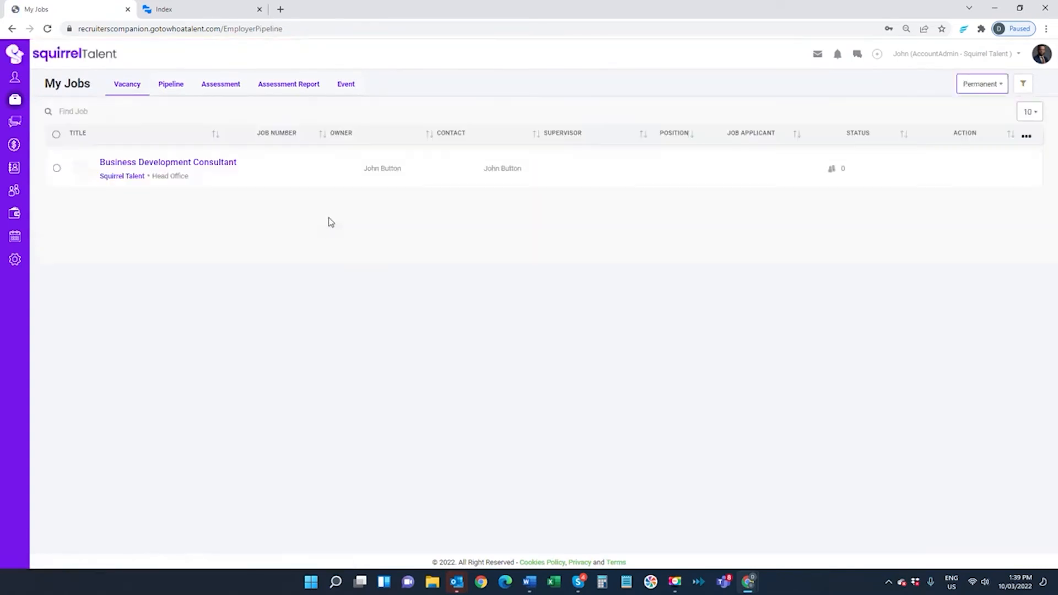
click(194, 163)
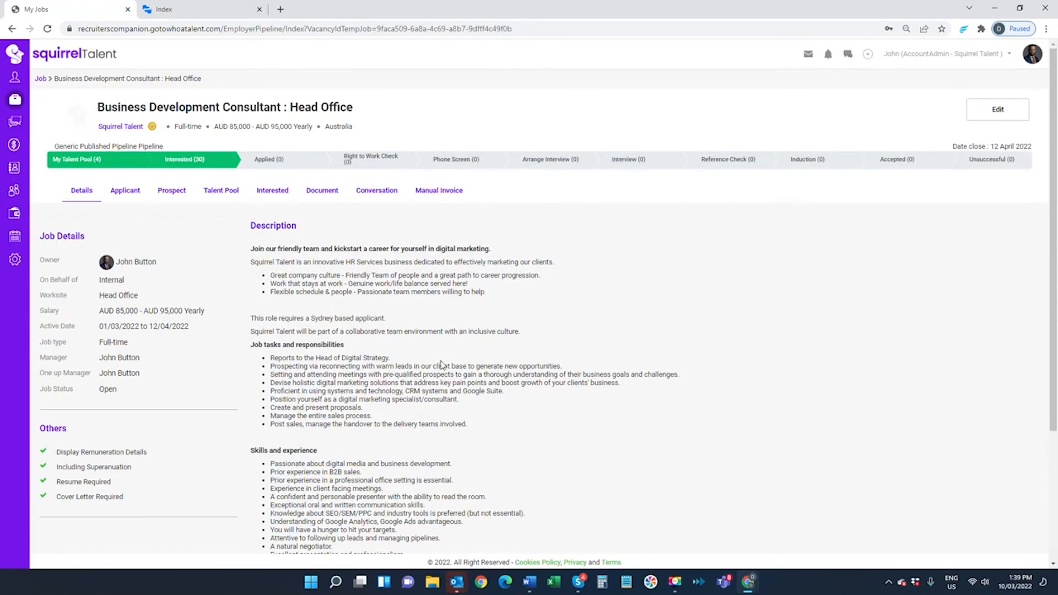
scroll(441, 364, down, 3)
scroll(441, 368, up, 3)
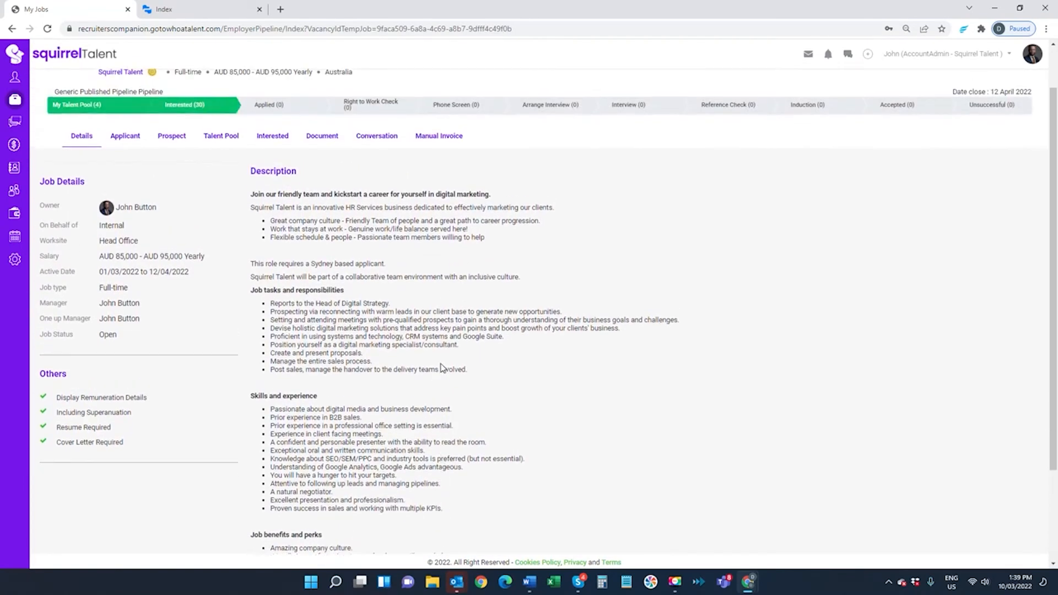
- Open the job's candidate pipeline from its Interested stage and look through the candidates in each stage
click(189, 162)
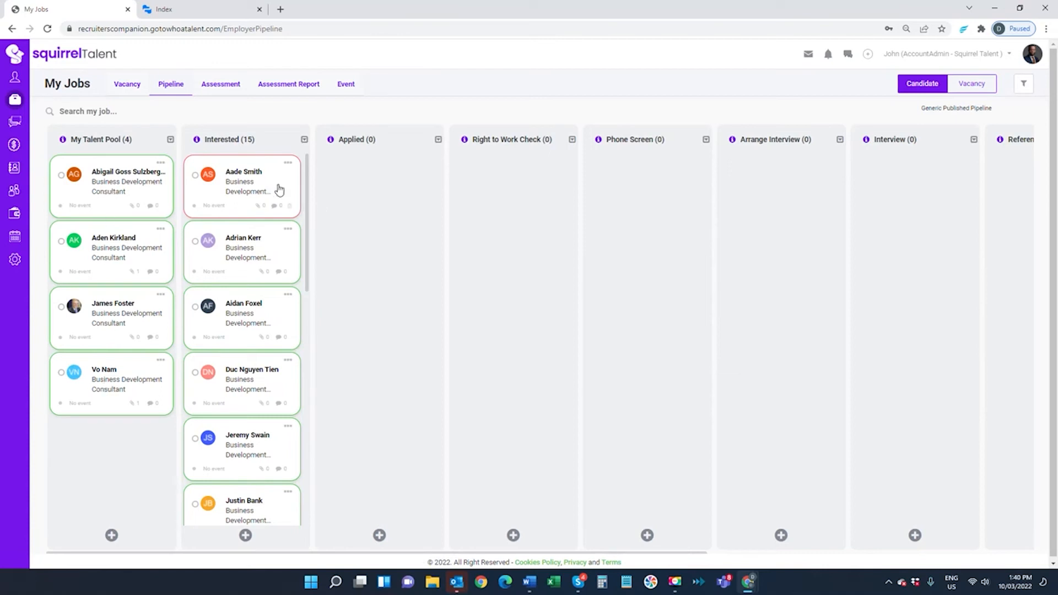
scroll(287, 215, down, 3)
scroll(285, 215, up, 3)
- Log out of the employer account to return to the public job board
click(1036, 54)
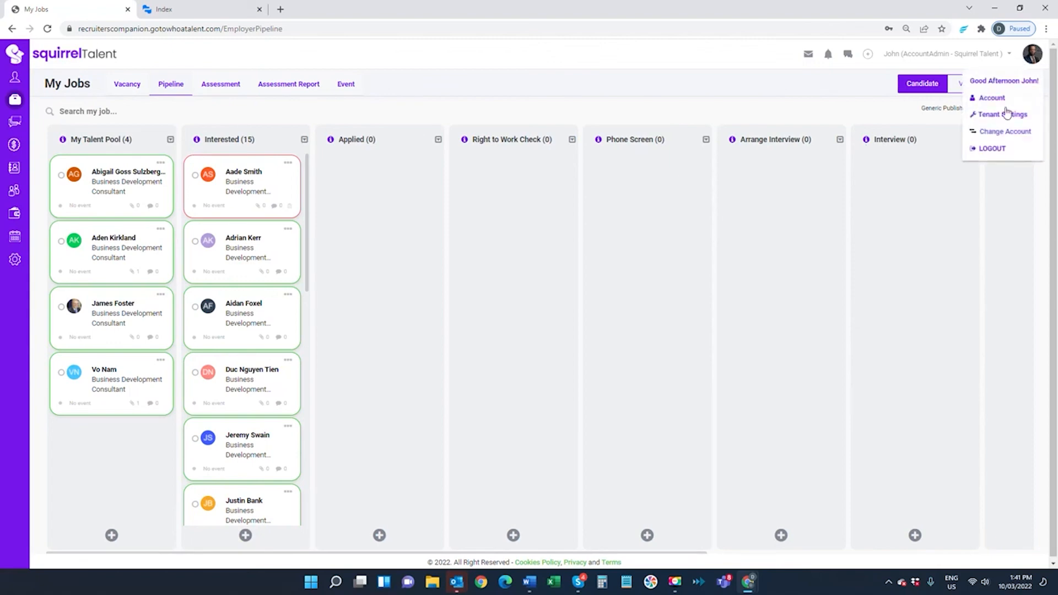
click(993, 147)
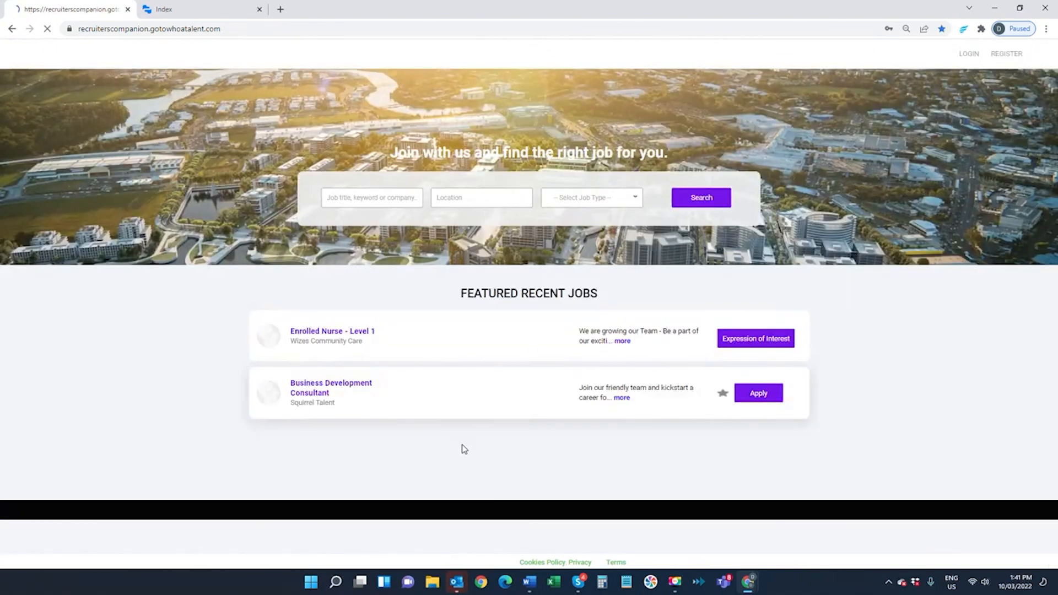